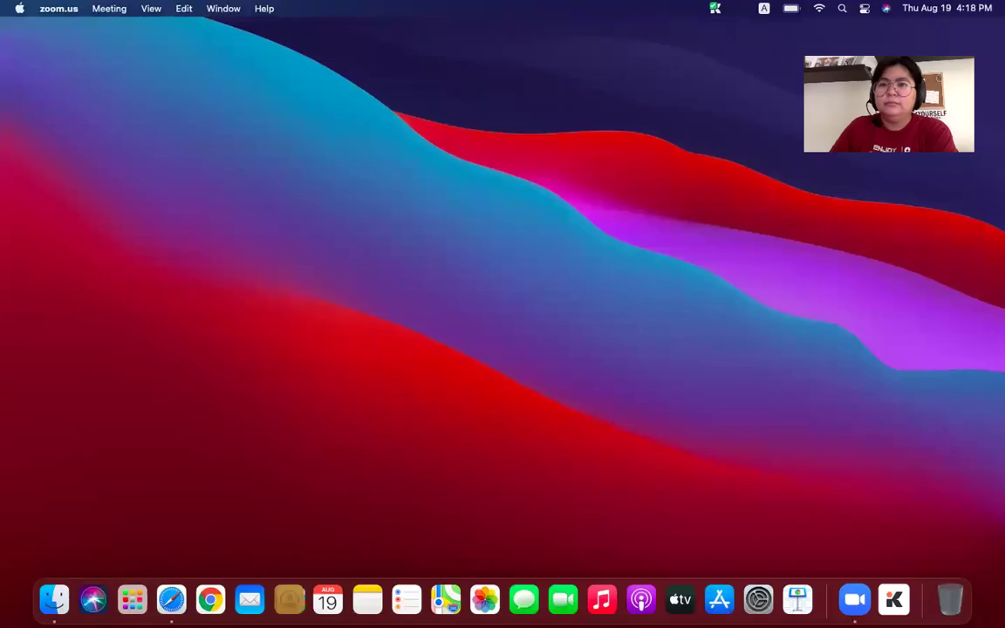
- Bring up the desktop, launch Safari from the Dock and load octave-app.org
{"action": "left_click", "coordinate": [867, 274]}
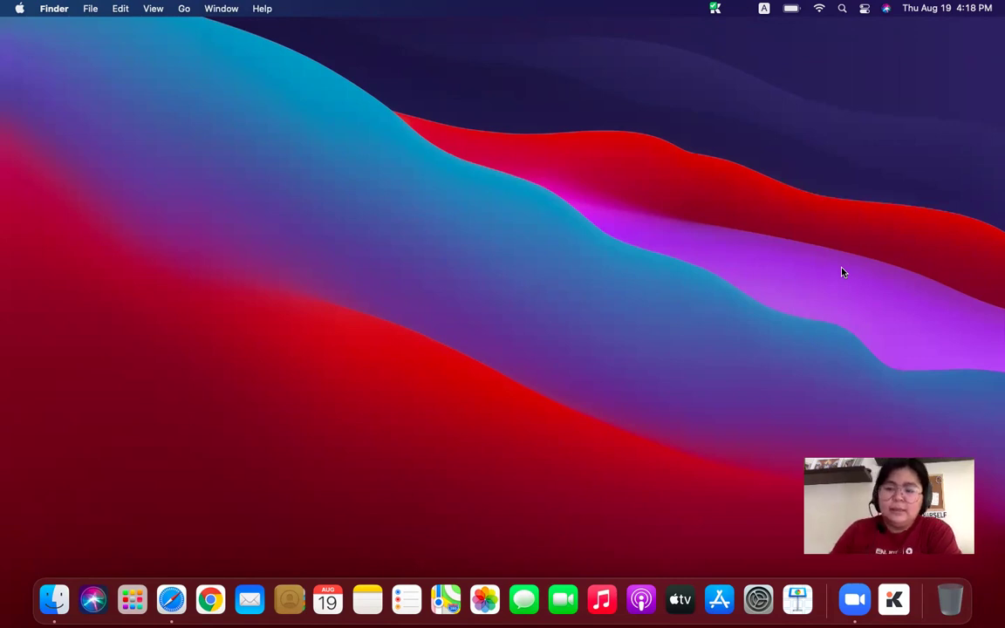
{"action": "left_click", "coordinate": [171, 602]}
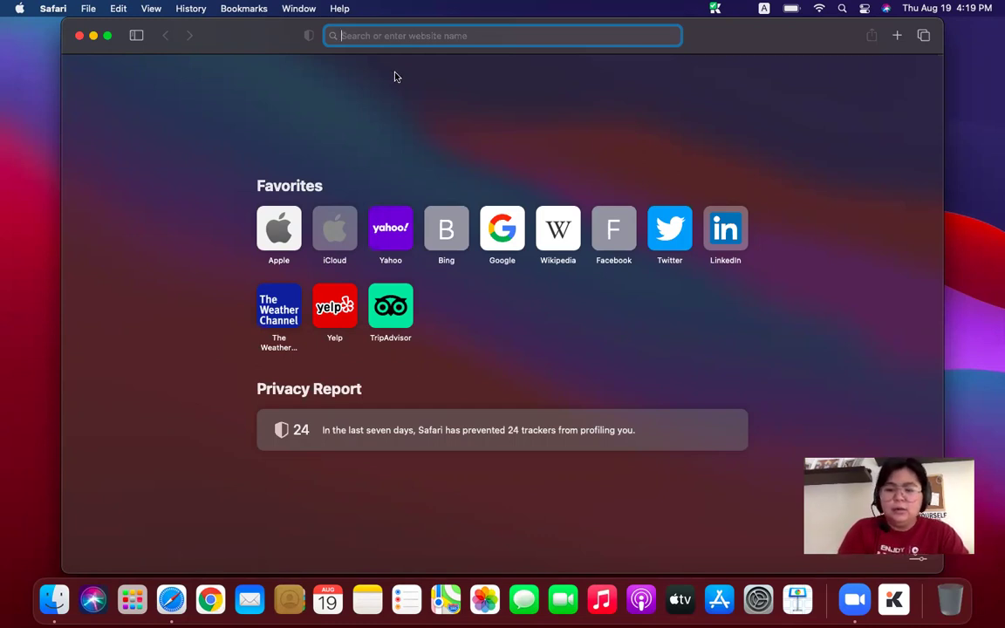
{"action": "type", "text": "octave"}
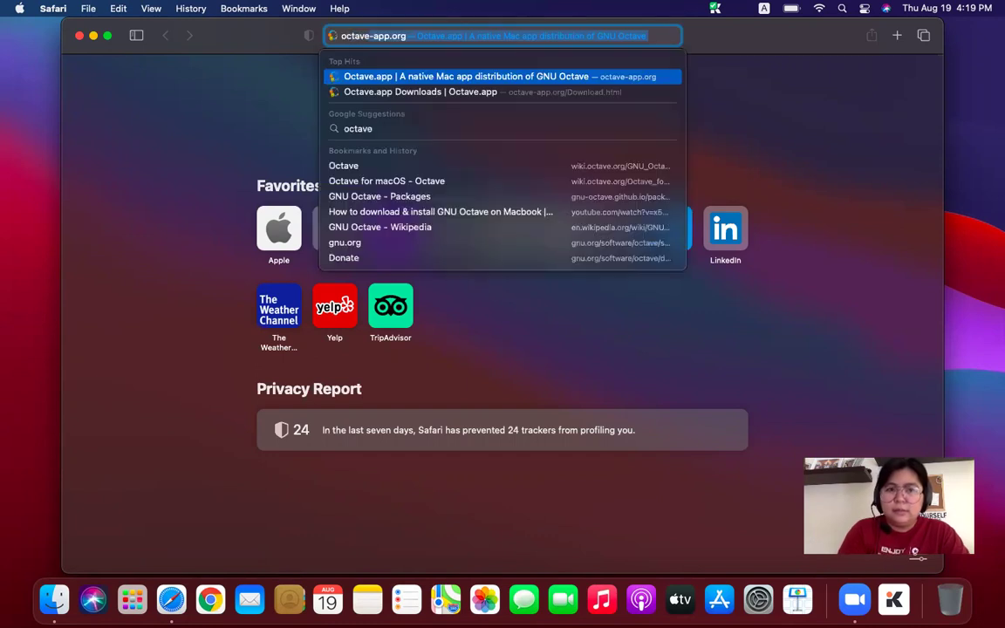
{"action": "type", "text": "-app.o"}
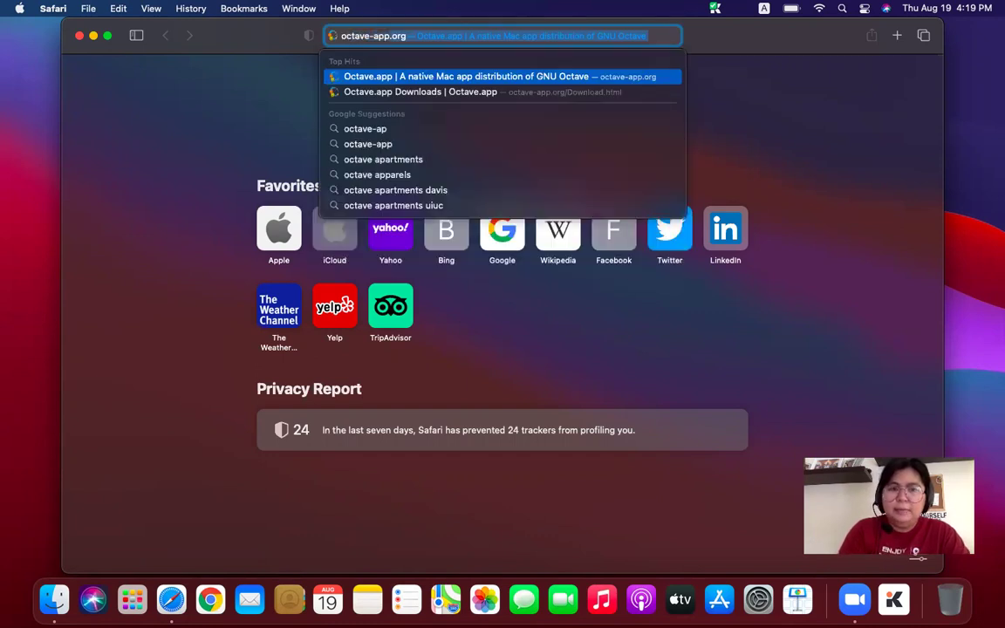
{"action": "type", "text": "rg"}
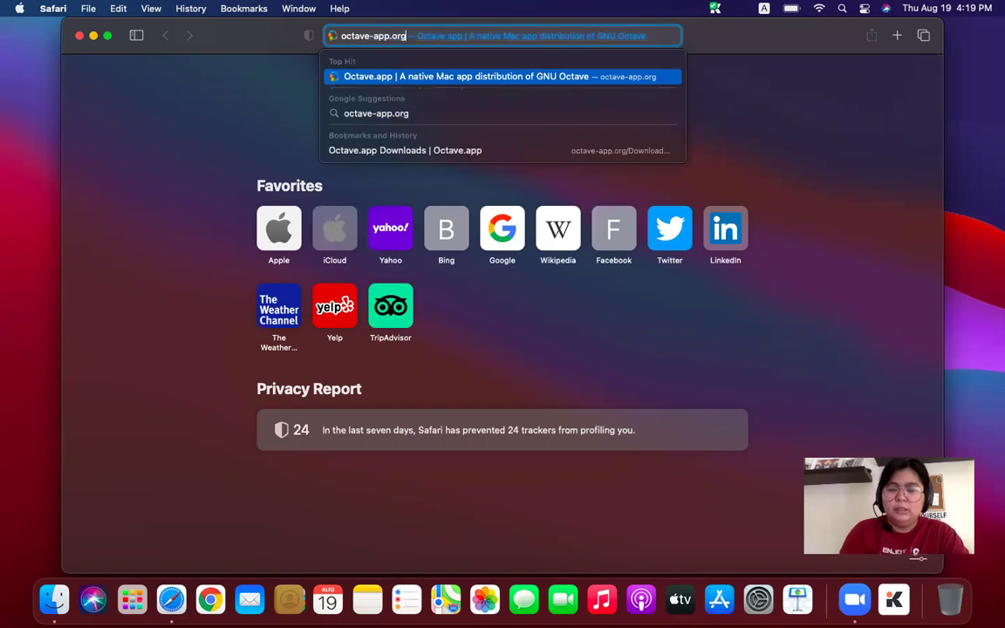
{"action": "key", "text": "Return"}
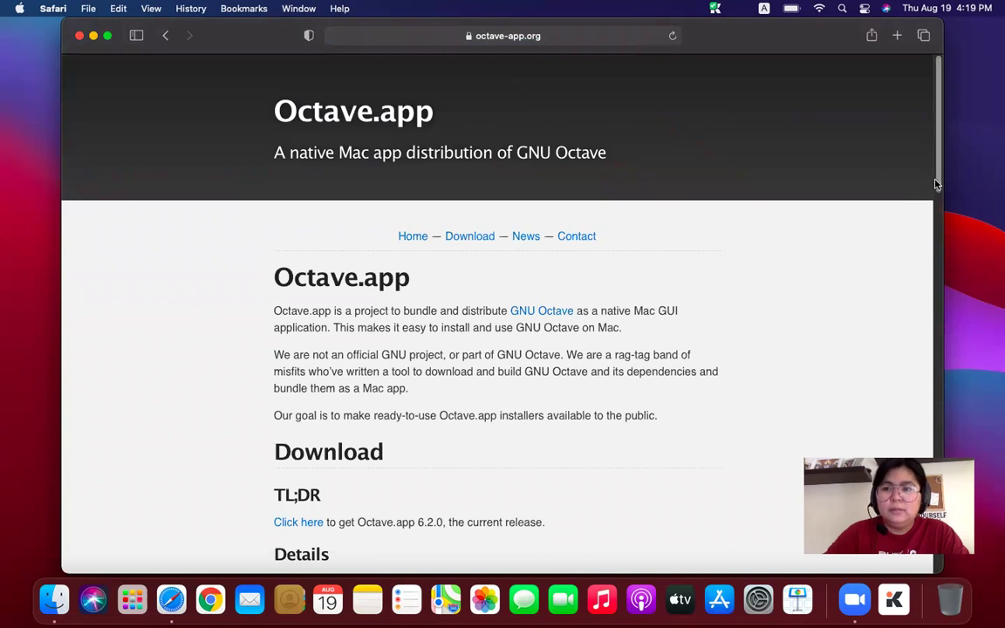
- Follow the homepage's Downloads link and scroll to the Octave 6.2.0 Current Release section
{"action": "left_click_drag", "start_coordinate": [940, 179], "coordinate": [947, 247]}
{"action": "scroll", "coordinate": [947, 247], "scroll_direction": "down", "scroll_amount": 2}
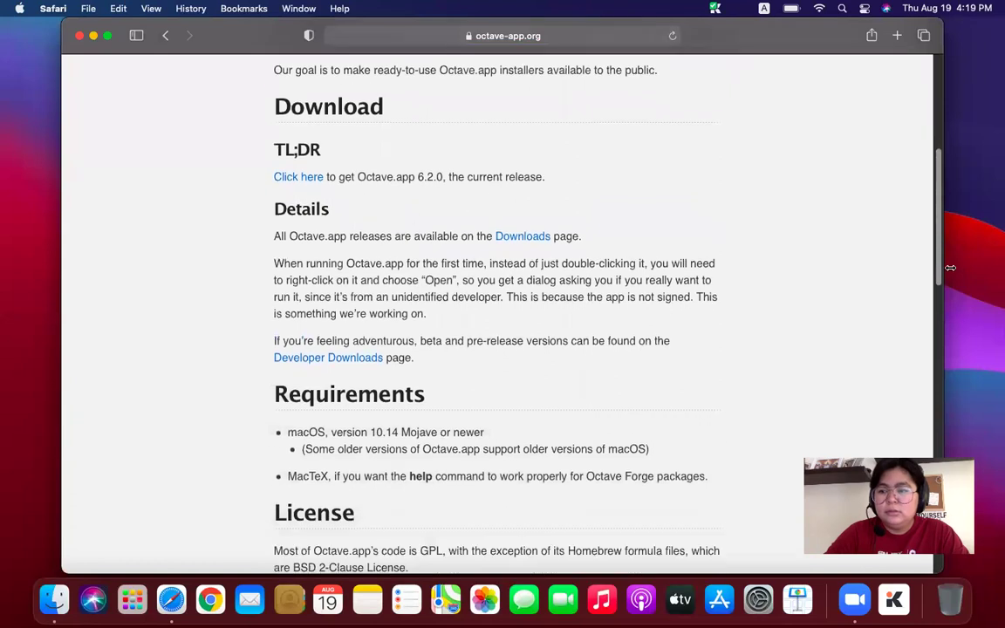
{"action": "left_click", "coordinate": [523, 236]}
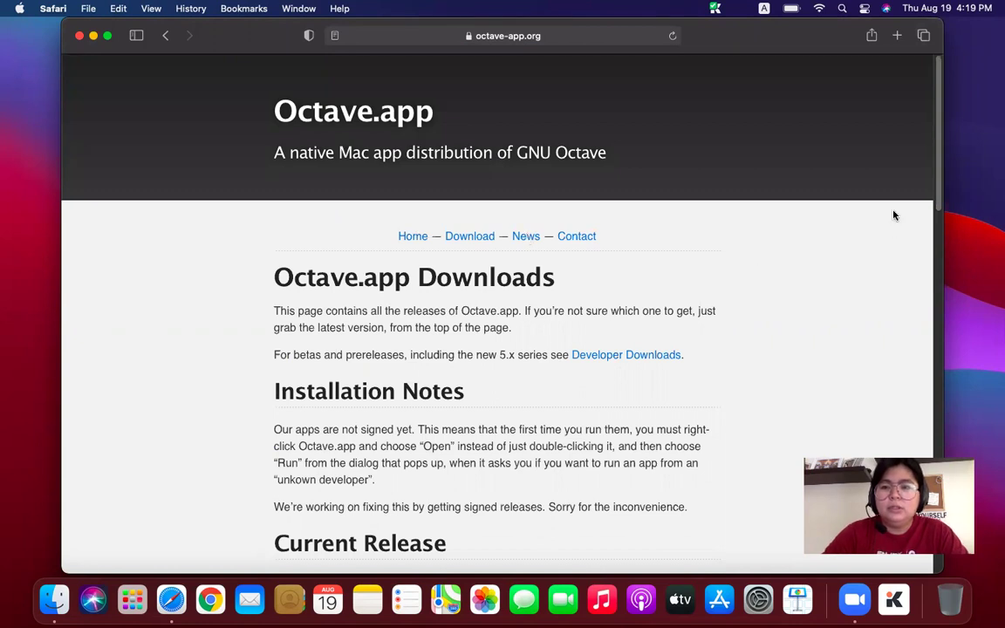
{"action": "left_click_drag", "start_coordinate": [938, 158], "coordinate": [950, 252]}
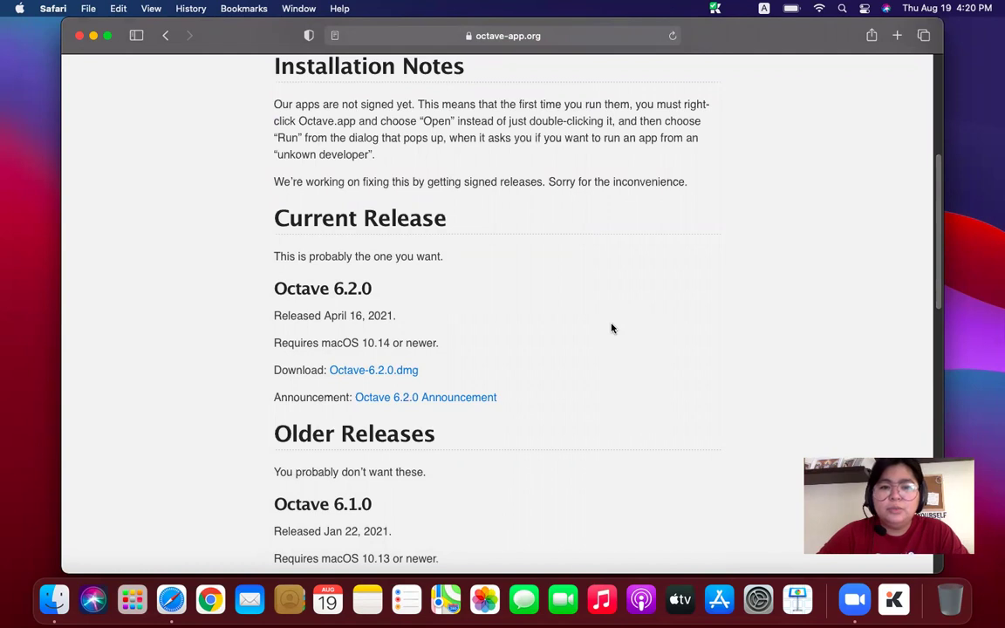
- Start downloading Octave-6.2.0.dmg and view its progress in Safari's Downloads list
{"action": "left_click", "coordinate": [388, 372]}
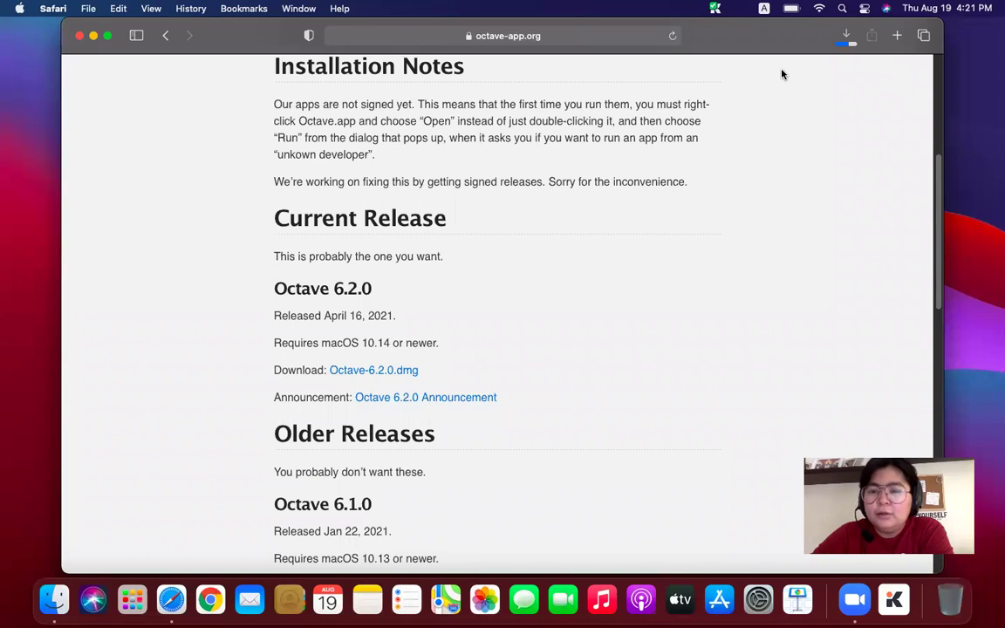
{"action": "left_click", "coordinate": [845, 36]}
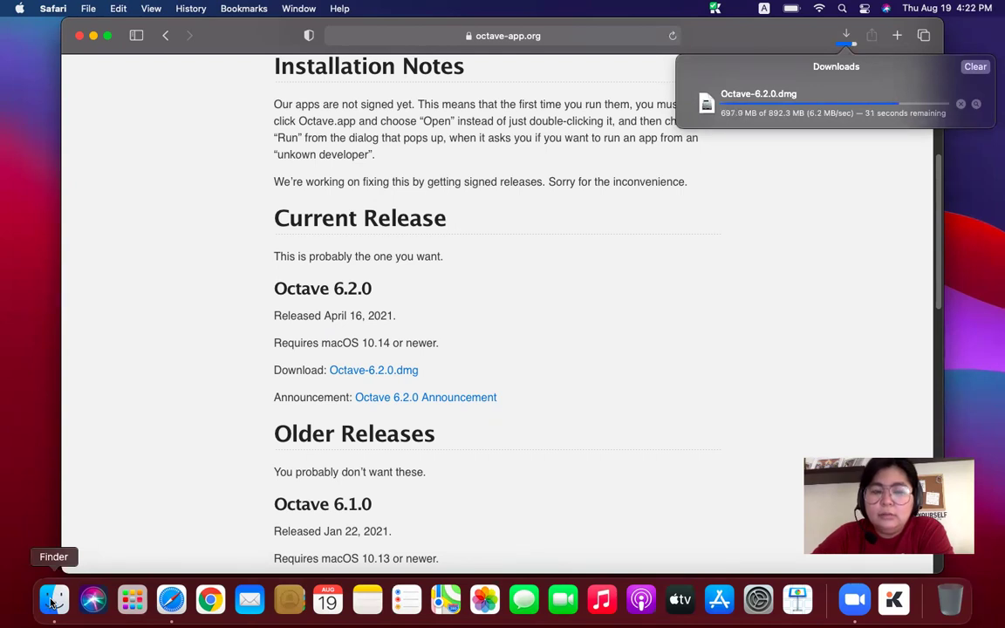
- Open a Finder window on Downloads showing the 892.3 MB Octave-6.2.0.dmg, moved lower on screen
{"action": "left_click", "coordinate": [53, 601]}
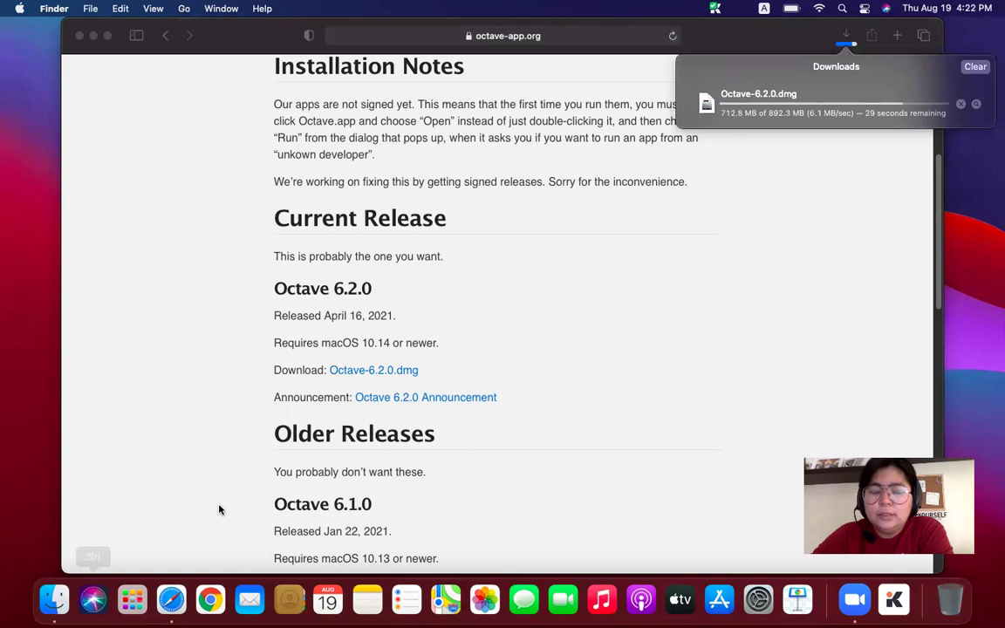
{"action": "left_click", "coordinate": [58, 598]}
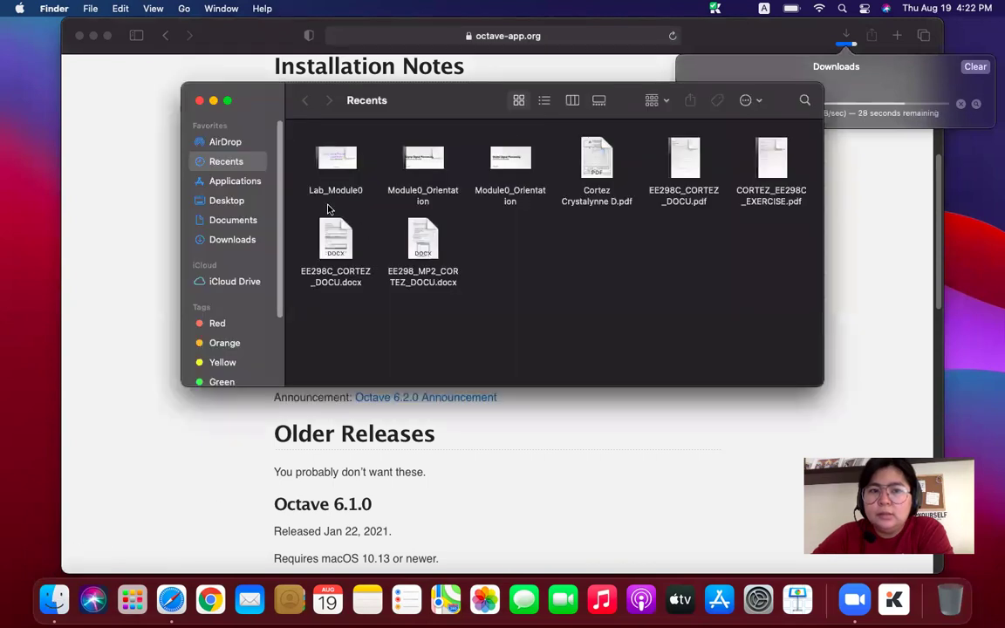
{"action": "left_click", "coordinate": [234, 240]}
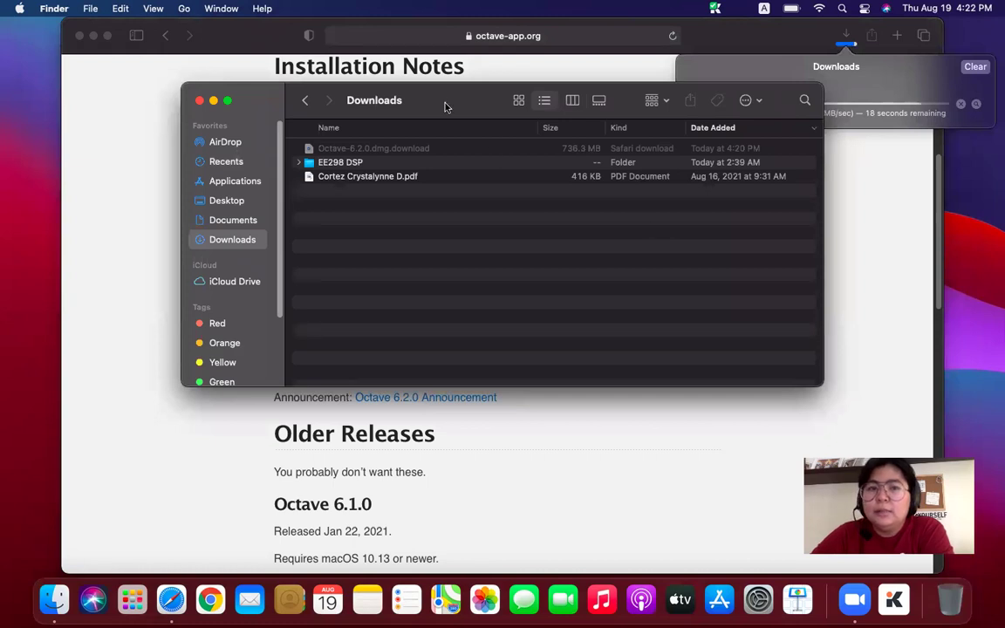
{"action": "left_click_drag", "start_coordinate": [444, 103], "coordinate": [449, 158]}
{"action": "left_click_drag", "start_coordinate": [441, 205], "coordinate": [441, 206]}
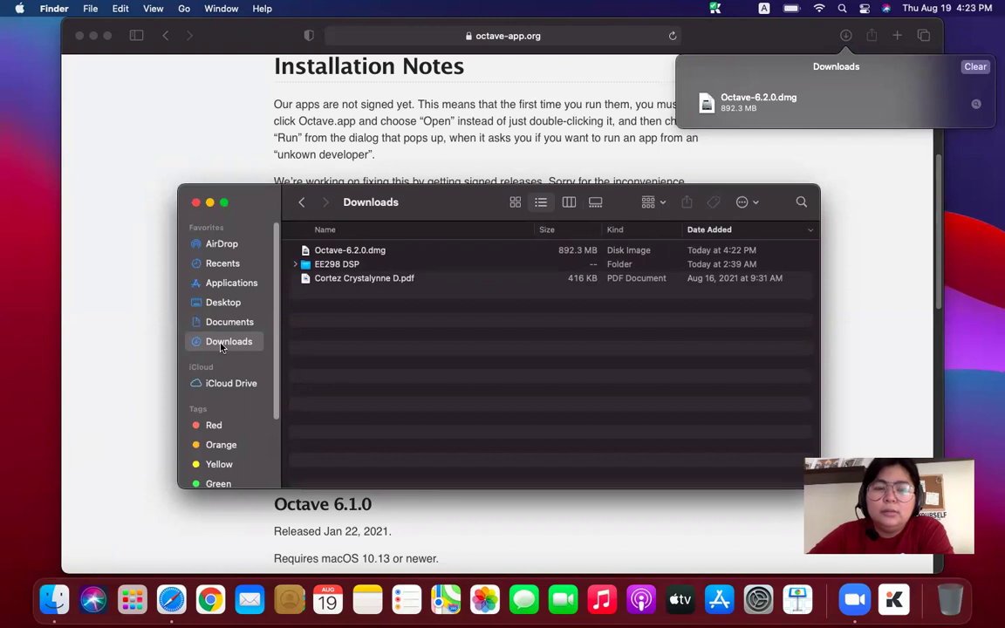
- Open Octave-6.2.0.dmg from Downloads and scroll through its license agreement
{"action": "left_click", "coordinate": [333, 251]}
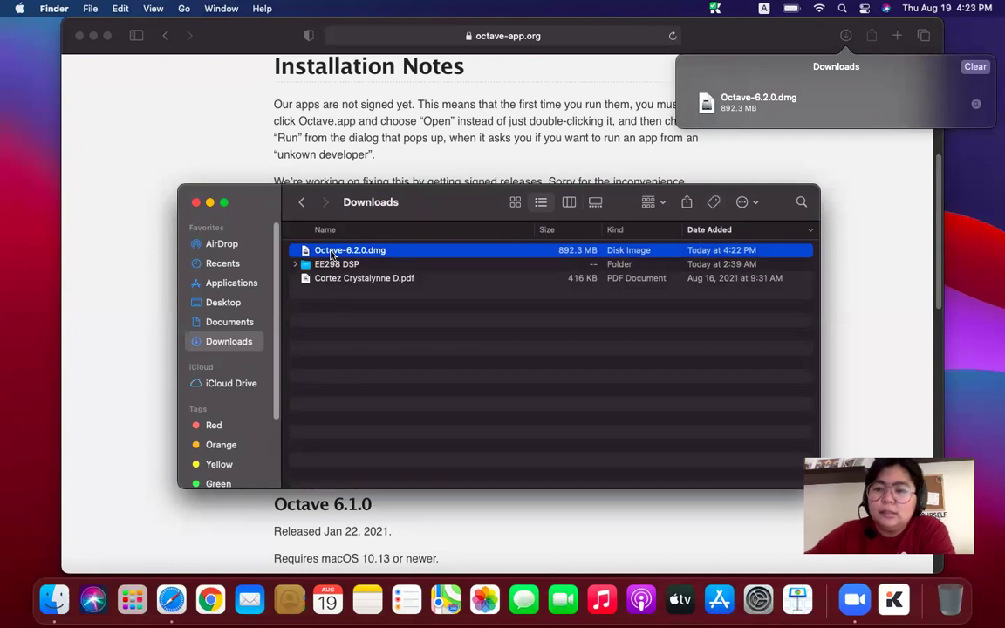
{"action": "left_click", "coordinate": [331, 251]}
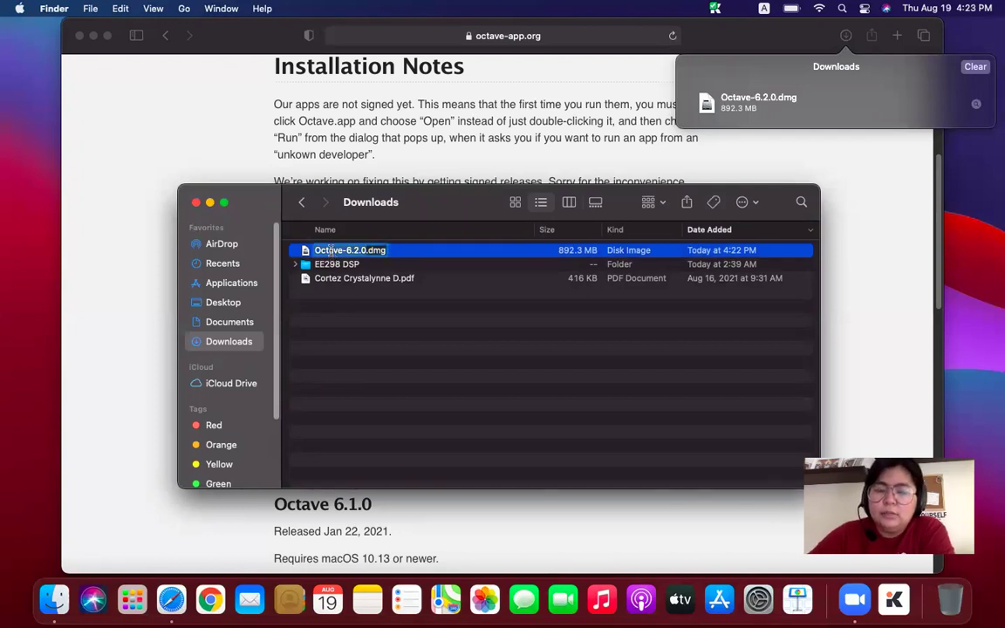
{"action": "left_click", "coordinate": [394, 264]}
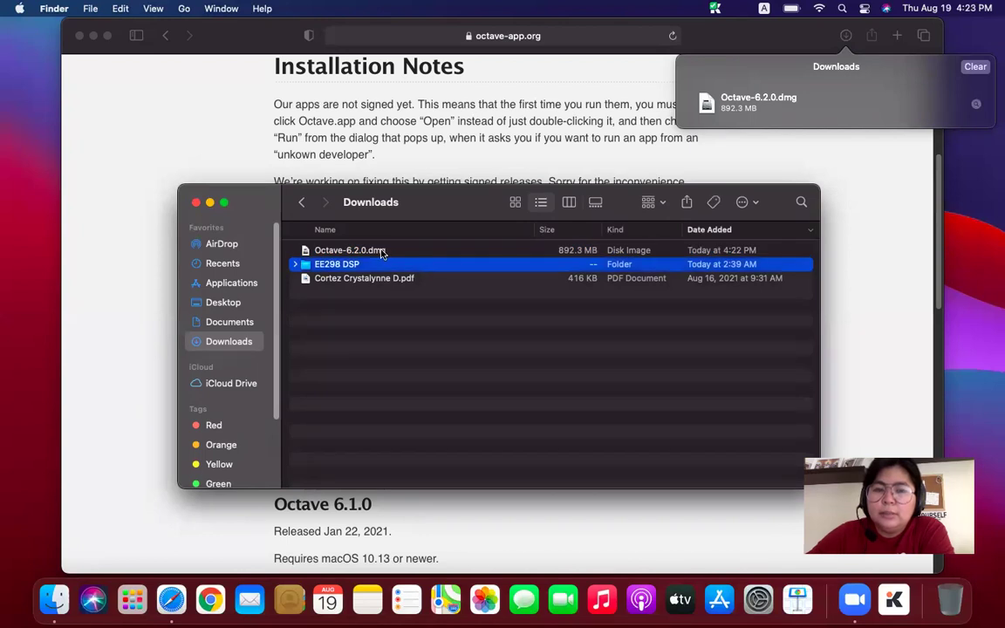
{"action": "left_click", "coordinate": [381, 251]}
{"action": "double_click", "coordinate": [381, 251]}
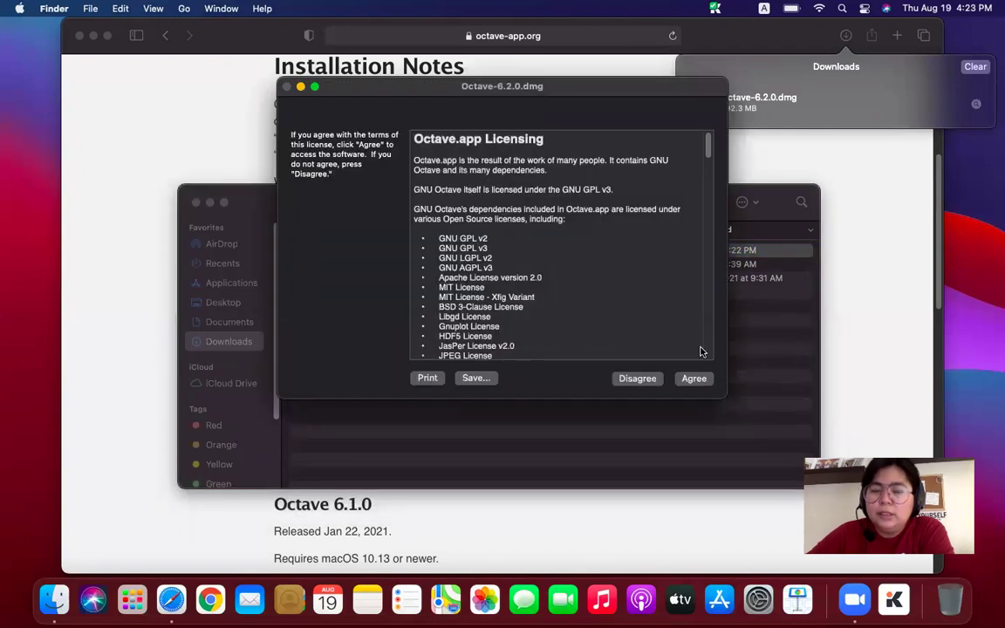
{"action": "scroll", "coordinate": [689, 340], "scroll_direction": "down", "scroll_amount": 5}
{"action": "scroll", "coordinate": [688, 340], "scroll_direction": "down", "scroll_amount": 6}
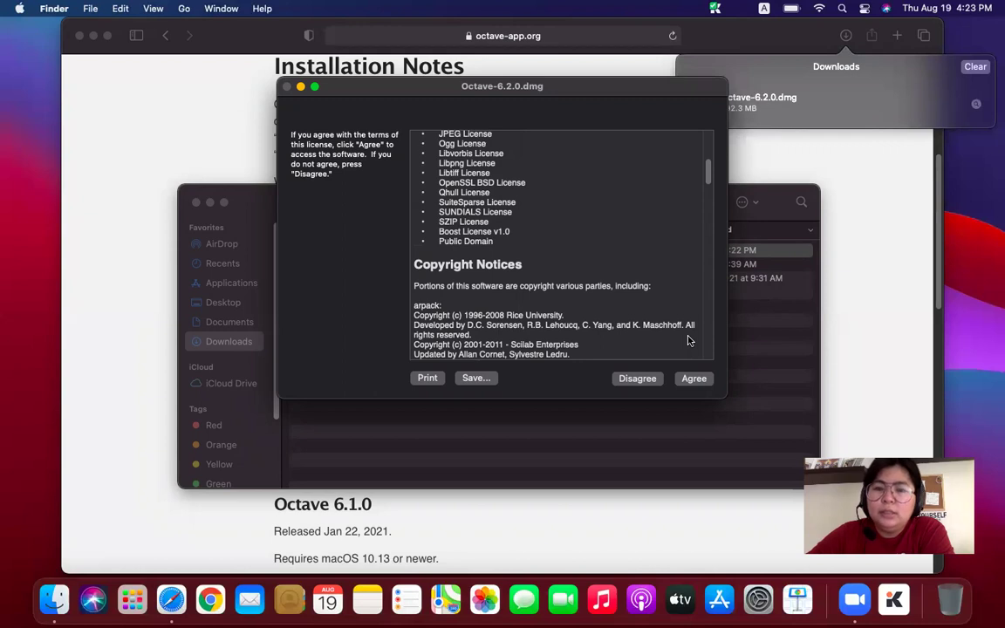
{"action": "scroll", "coordinate": [688, 340], "scroll_direction": "down", "scroll_amount": 4}
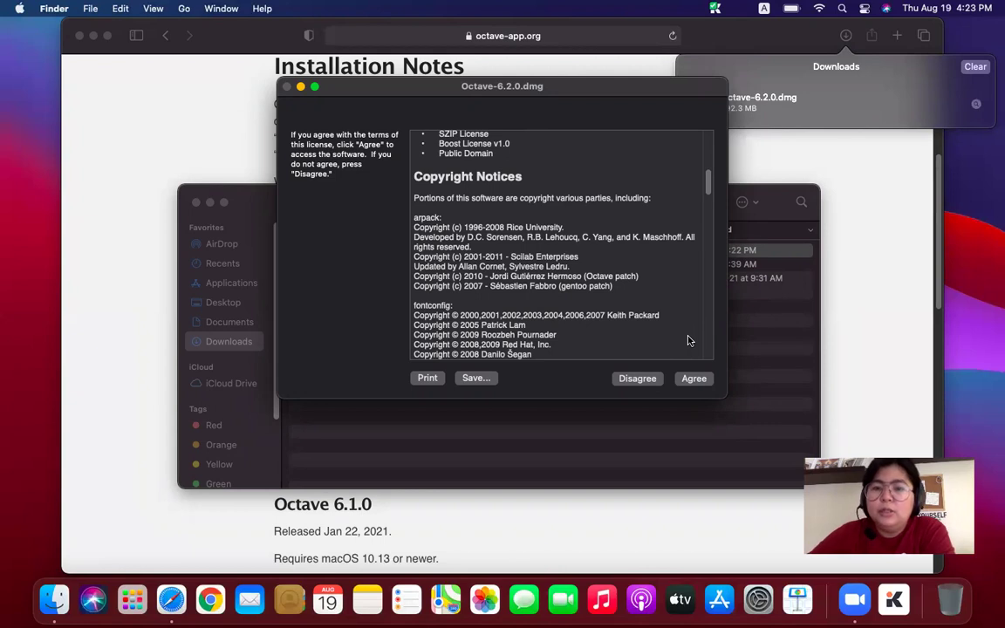
- Agree to the Octave.app license so the Octave 6.2.0 disk image mounts
{"action": "left_click", "coordinate": [694, 380]}
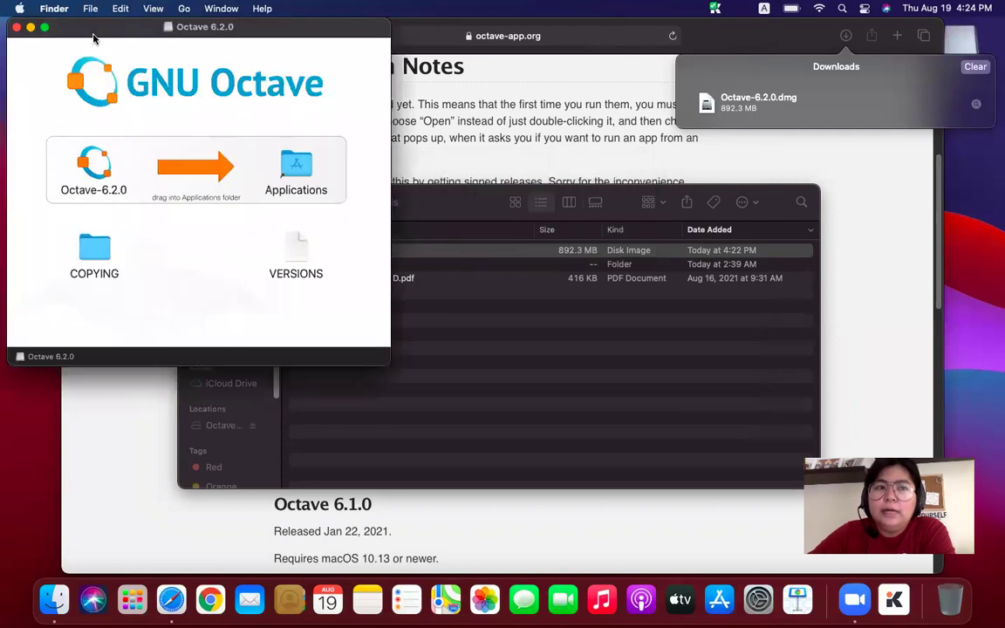
- Drag Octave-6.2.0 from the disk image window onto the Applications folder shortcut
{"action": "left_click_drag", "start_coordinate": [93, 35], "coordinate": [196, 170]}
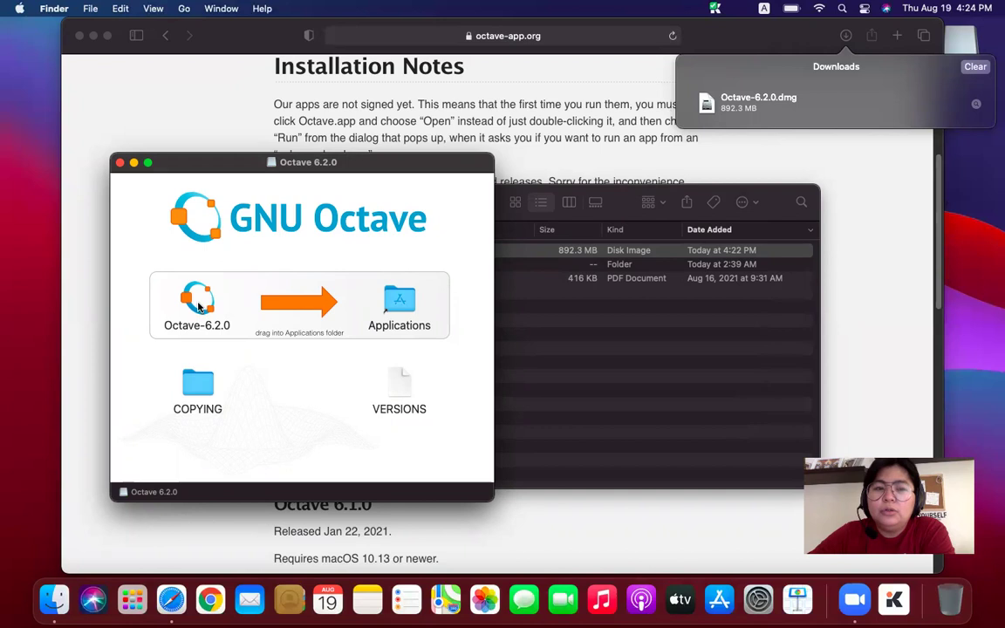
{"action": "left_click", "coordinate": [198, 307]}
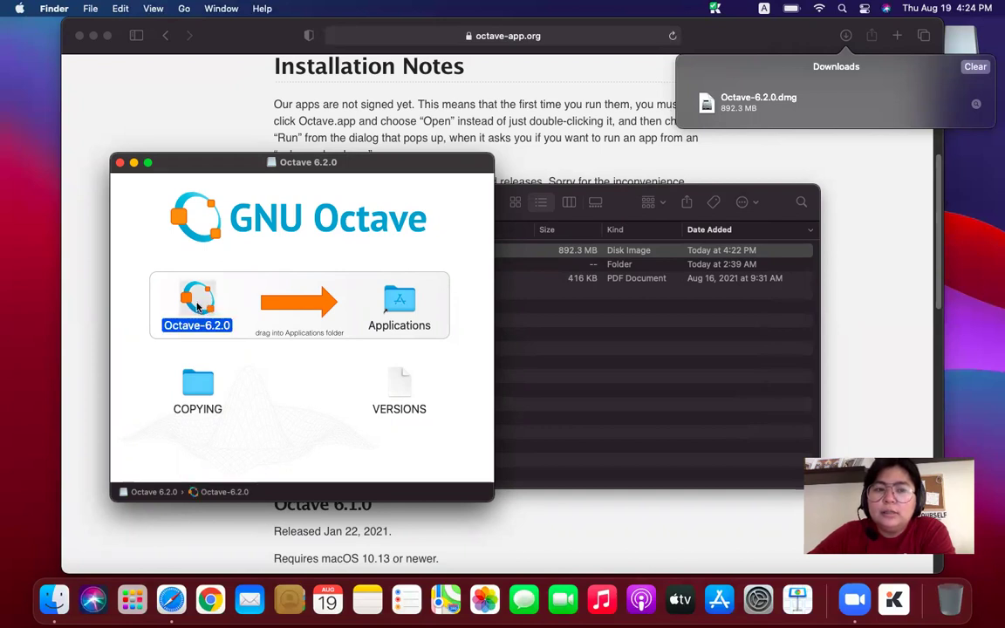
{"action": "left_click_drag", "start_coordinate": [198, 307], "coordinate": [405, 312]}
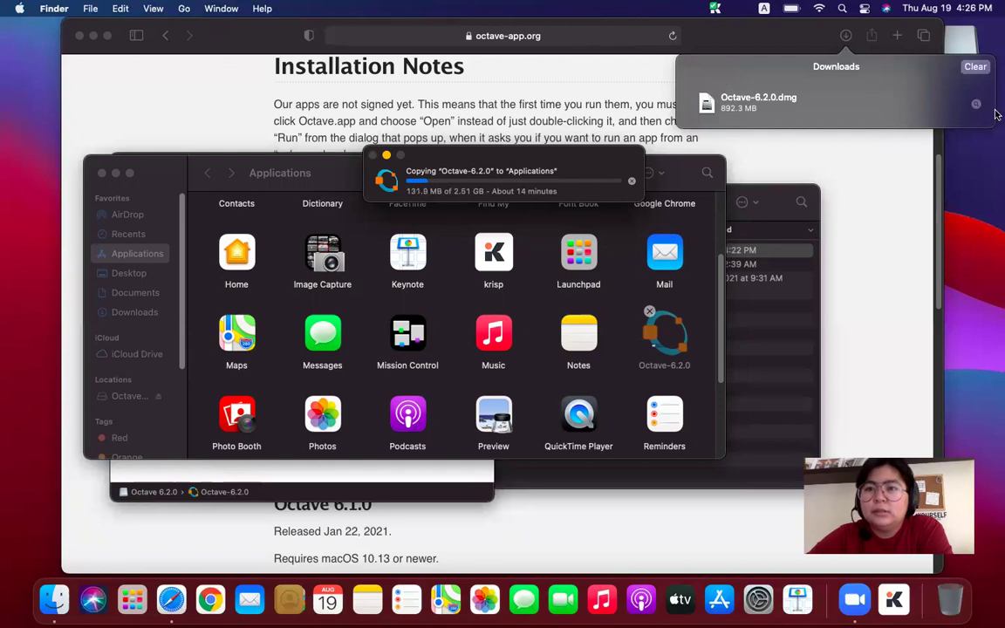
- Clear Safari's downloads, close Safari and the Applications and Downloads windows, then reposition the Octave window
{"action": "left_click", "coordinate": [975, 68]}
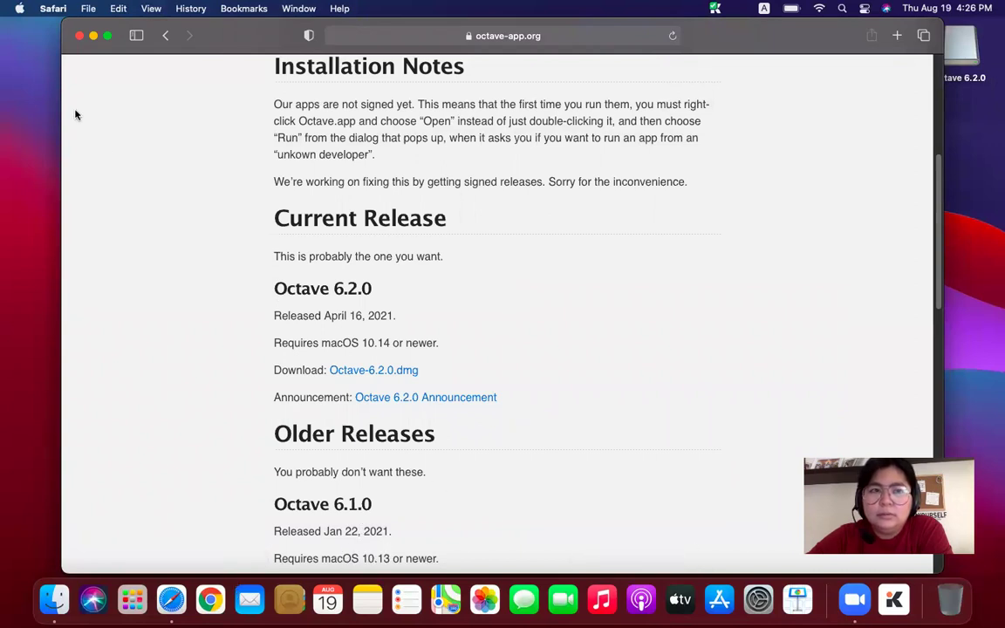
{"action": "left_click", "coordinate": [78, 38]}
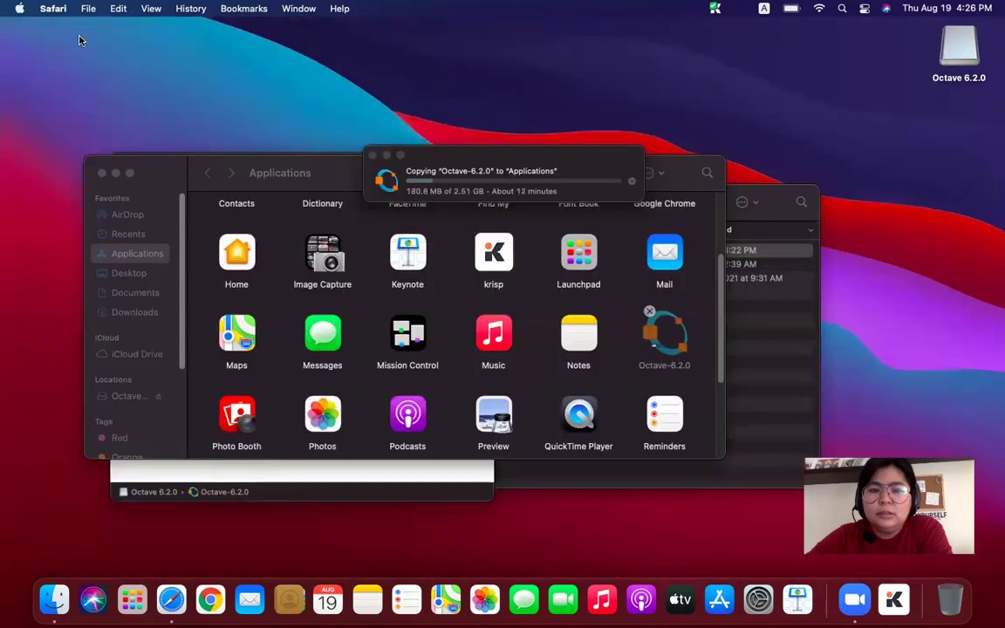
{"action": "left_click", "coordinate": [101, 173]}
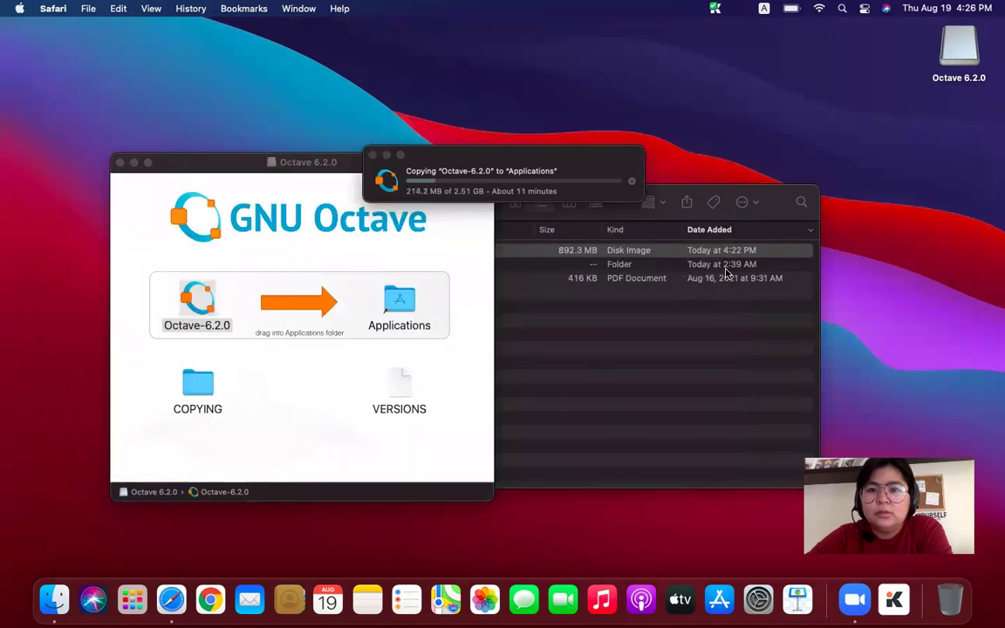
{"action": "left_click", "coordinate": [635, 318]}
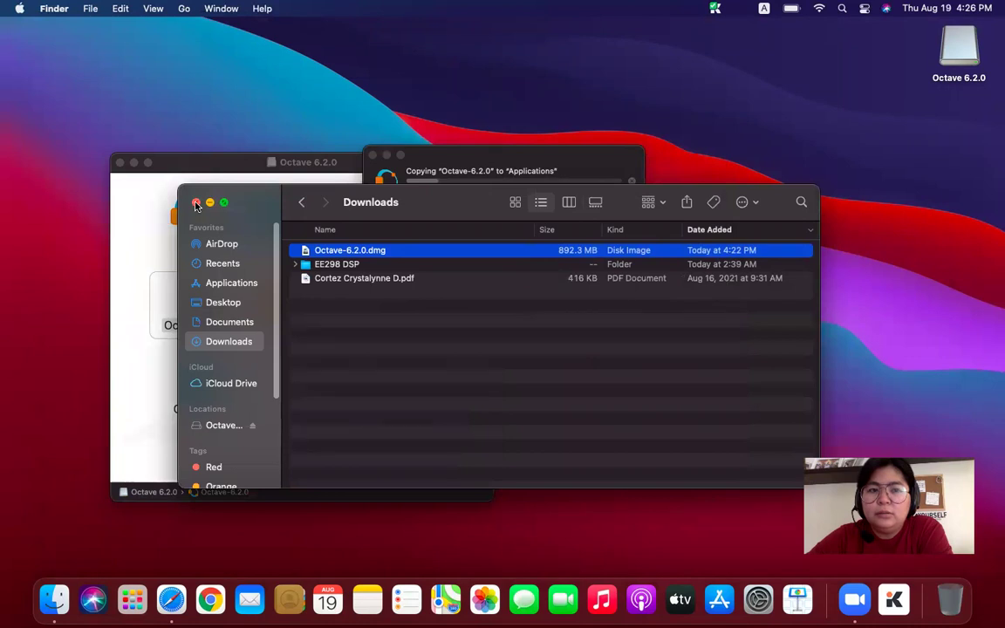
{"action": "left_click", "coordinate": [195, 203]}
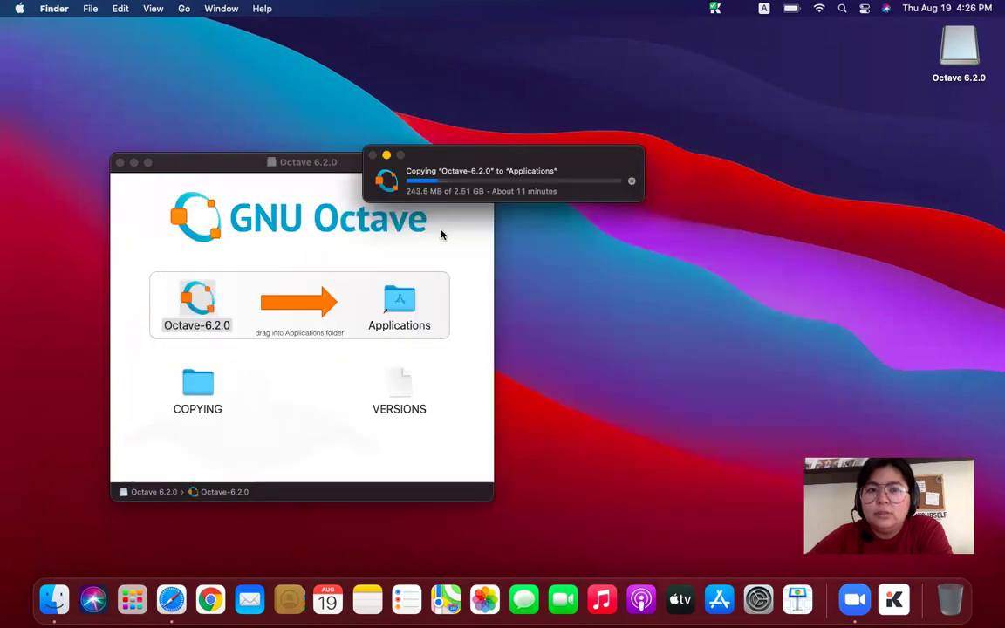
{"action": "left_click", "coordinate": [218, 159]}
{"action": "left_click_drag", "start_coordinate": [218, 159], "coordinate": [150, 110]}
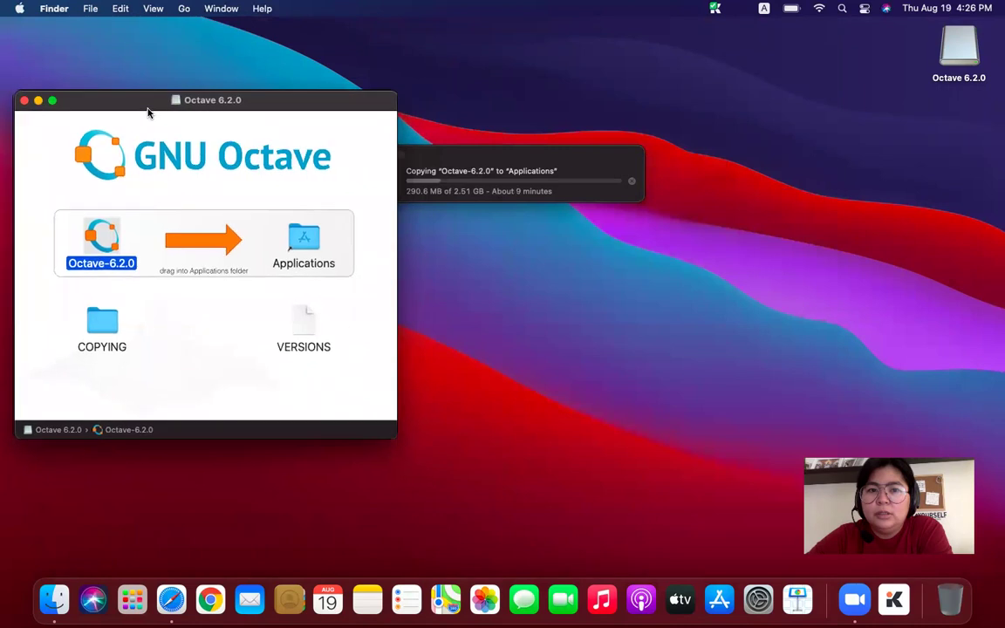
- Move the Octave 6.2.0 disk window aside while the 2.51 GB copy finishes
{"action": "left_click_drag", "start_coordinate": [473, 157], "coordinate": [588, 148]}
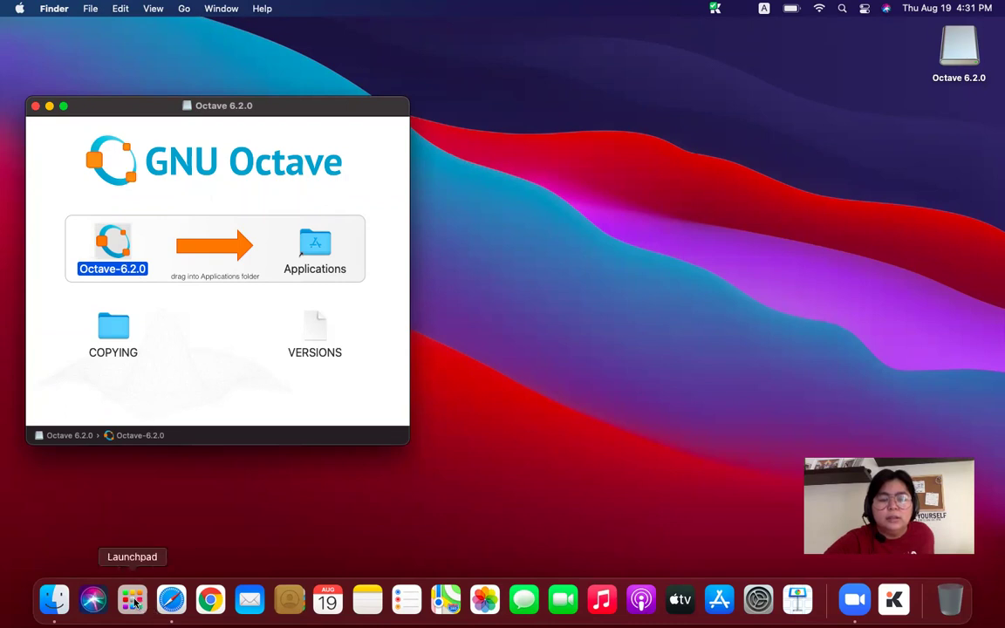
- Launch Octave-6.2.0 from Launchpad, then close the Octave 6.2.0 disk window
{"action": "left_click", "coordinate": [133, 600]}
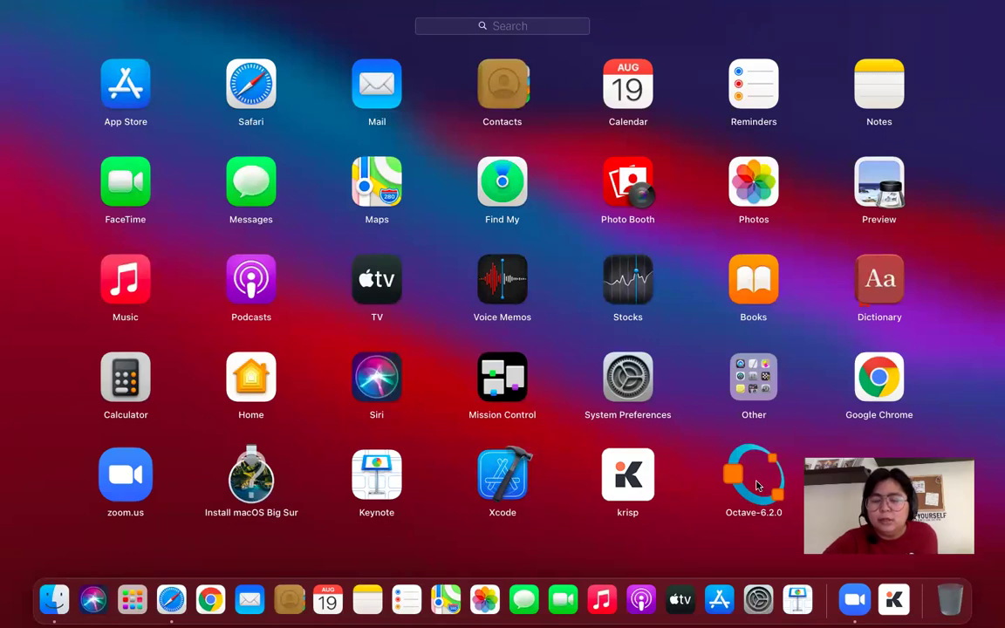
{"action": "left_click", "coordinate": [755, 482]}
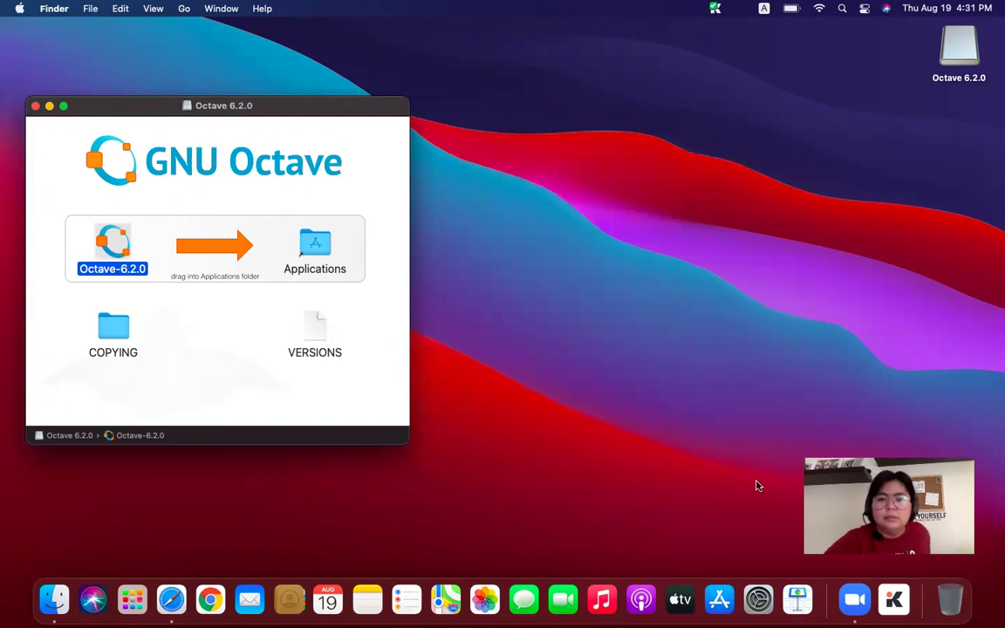
{"action": "left_click", "coordinate": [36, 107]}
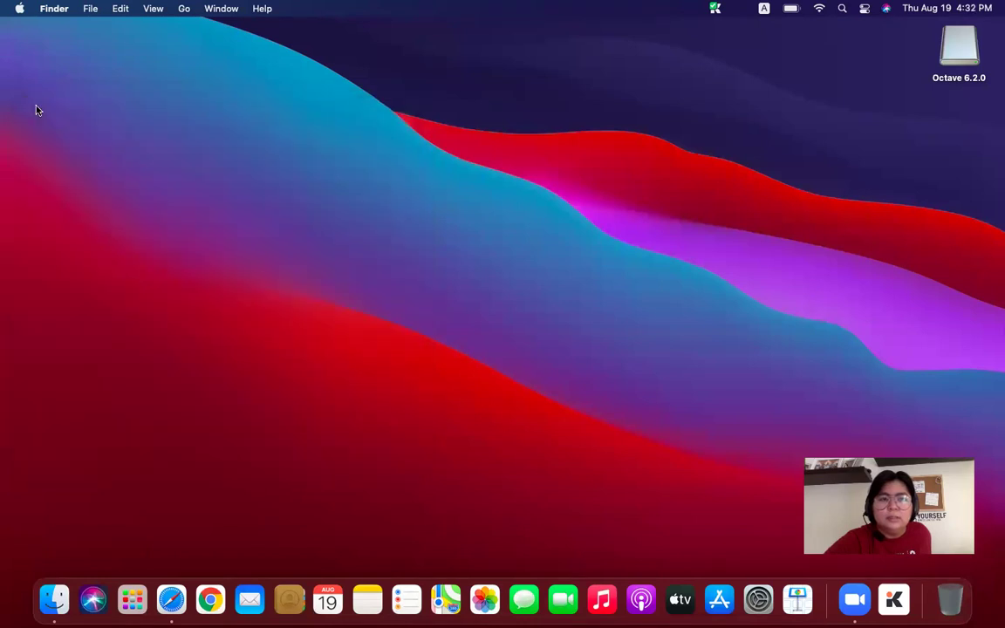
- Open System Preferences from the Dock and go to Security & Privacy
{"action": "left_click", "coordinate": [759, 602]}
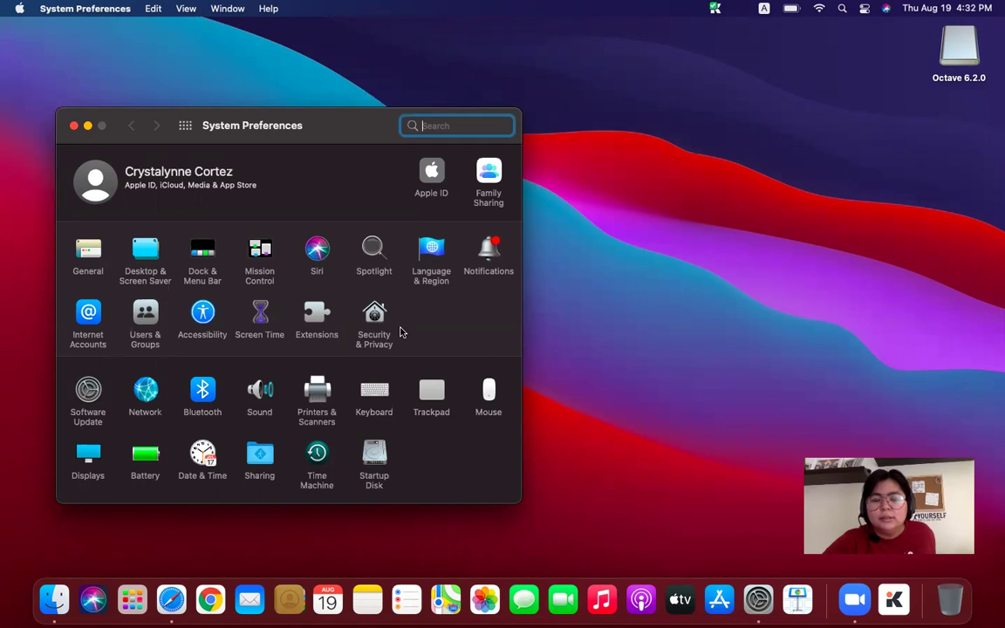
{"action": "left_click", "coordinate": [401, 332]}
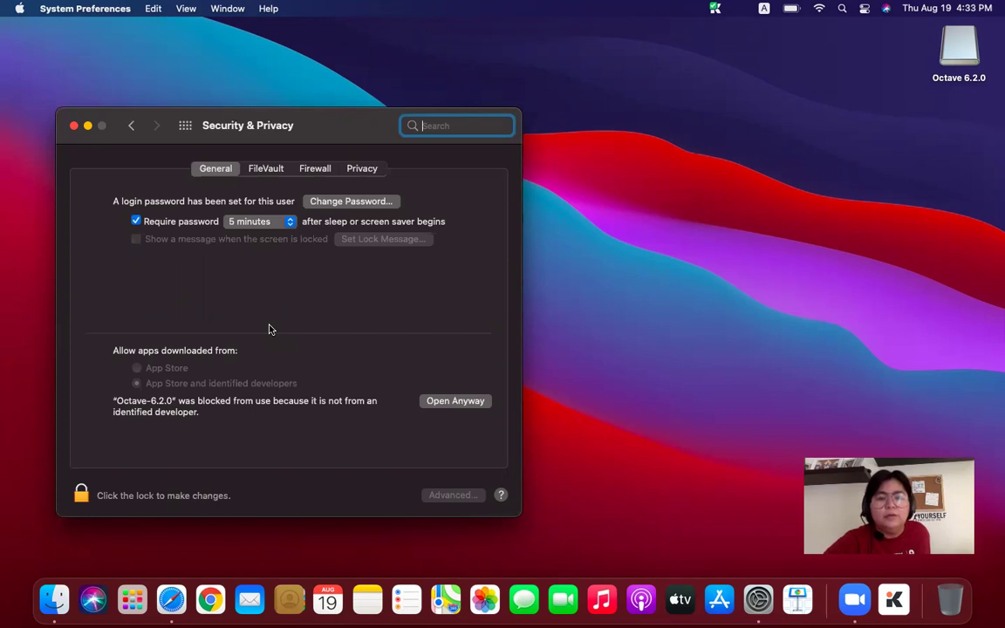
- Choose Open Anyway for Octave-6.2.0, then unlock the settings with the account password
{"action": "left_click", "coordinate": [454, 401]}
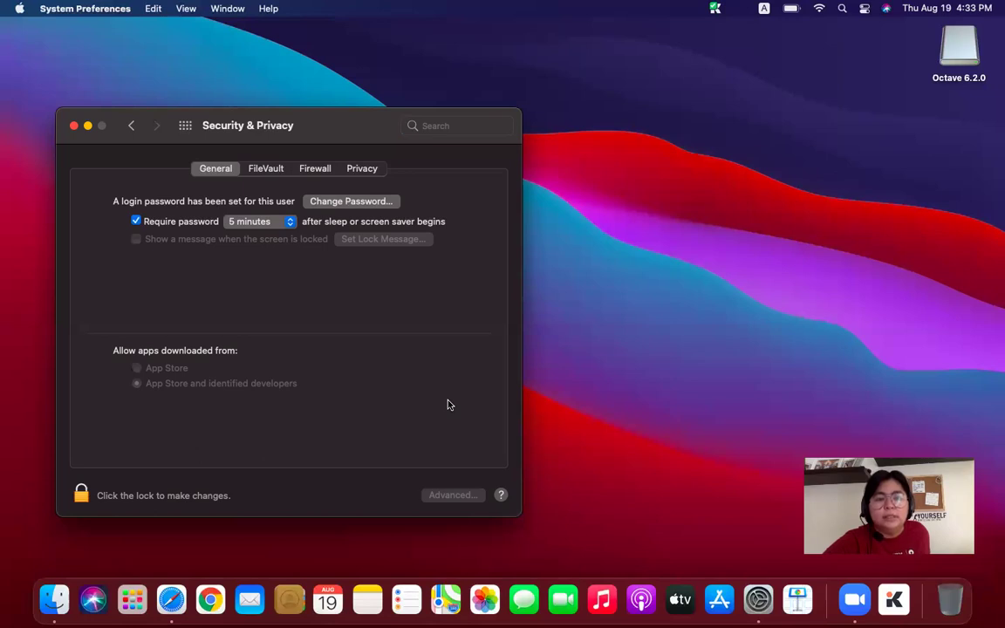
{"action": "left_click", "coordinate": [81, 495]}
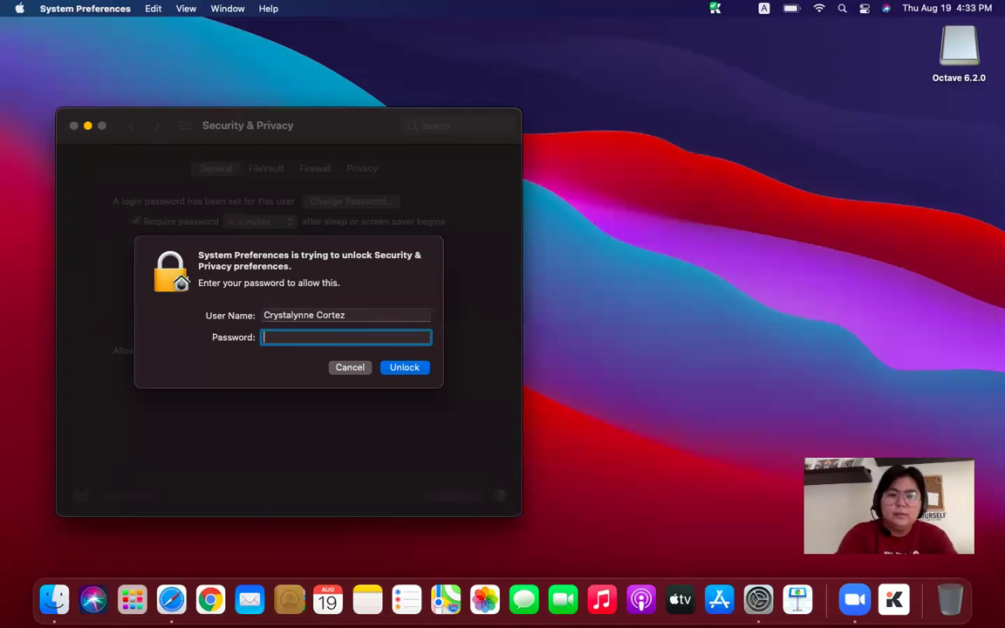
{"action": "type", "text": "•••••"}
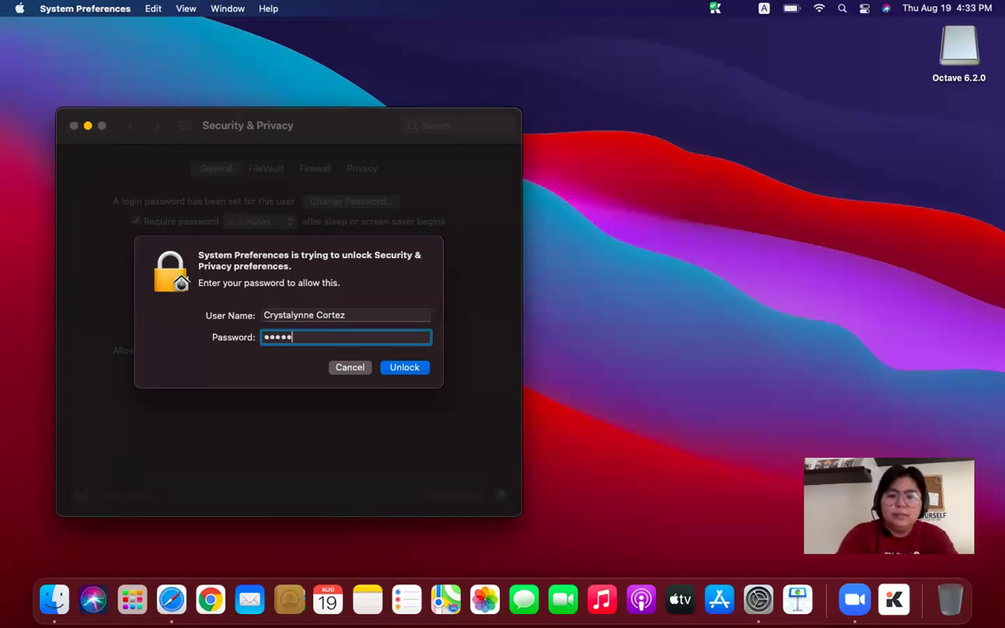
{"action": "type", "text": "•••"}
{"action": "key", "text": "BackSpace"}
{"action": "key", "text": "BackSpace"}
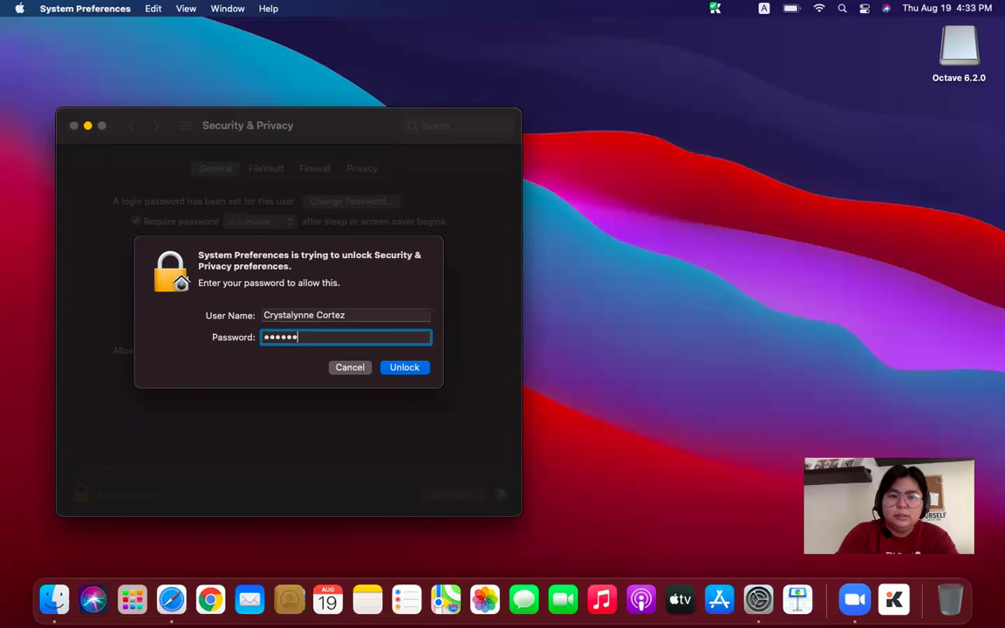
{"action": "key", "text": "BackSpace"}
{"action": "key", "text": "BackSpace"}
{"action": "key", "text": "BackSpace"}
{"action": "key", "text": "BackSpace"}
{"action": "key", "text": "BackSpace"}
{"action": "key", "text": "BackSpace"}
{"action": "type", "text": "•••"}
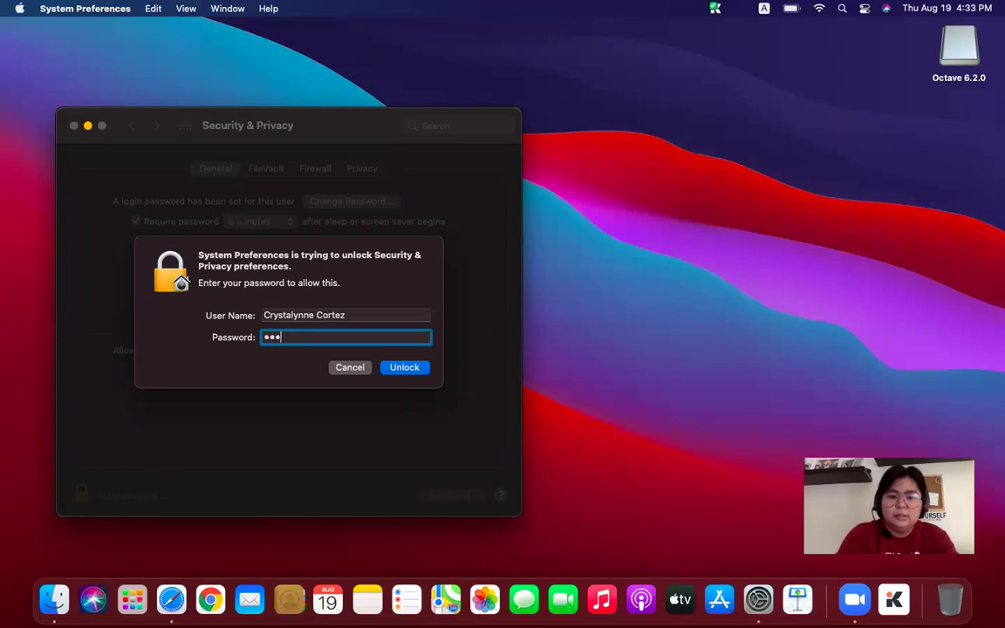
{"action": "type", "text": "•••"}
{"action": "key", "text": "BackSpace"}
{"action": "key", "text": "BackSpace"}
{"action": "key", "text": "BackSpace"}
{"action": "key", "text": "BackSpace"}
{"action": "key", "text": "BackSpace"}
{"action": "key", "text": "BackSpace"}
{"action": "type", "text": "•••"}
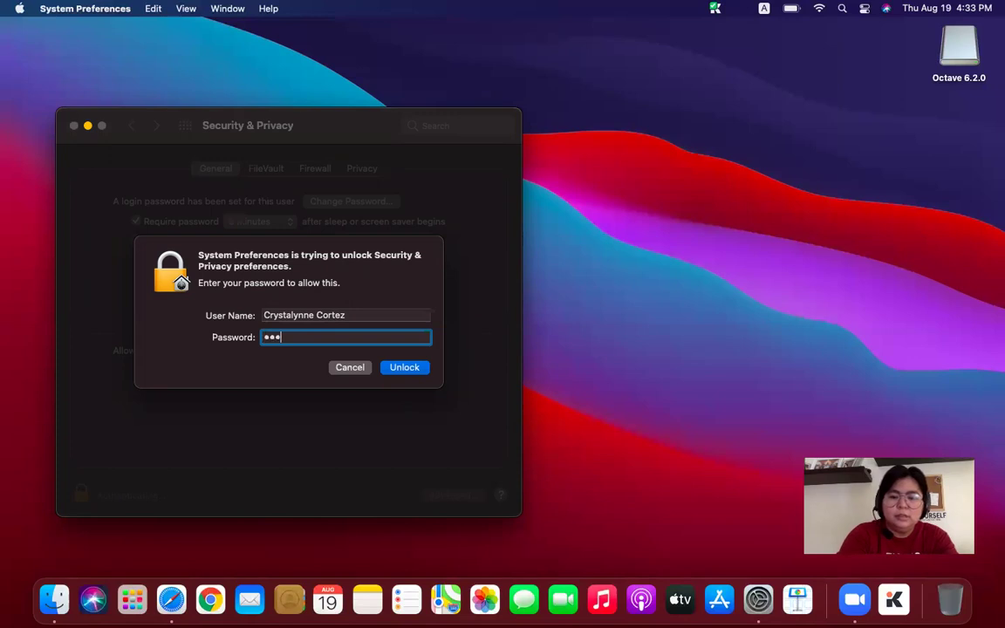
{"action": "type", "text": "••••••••"}
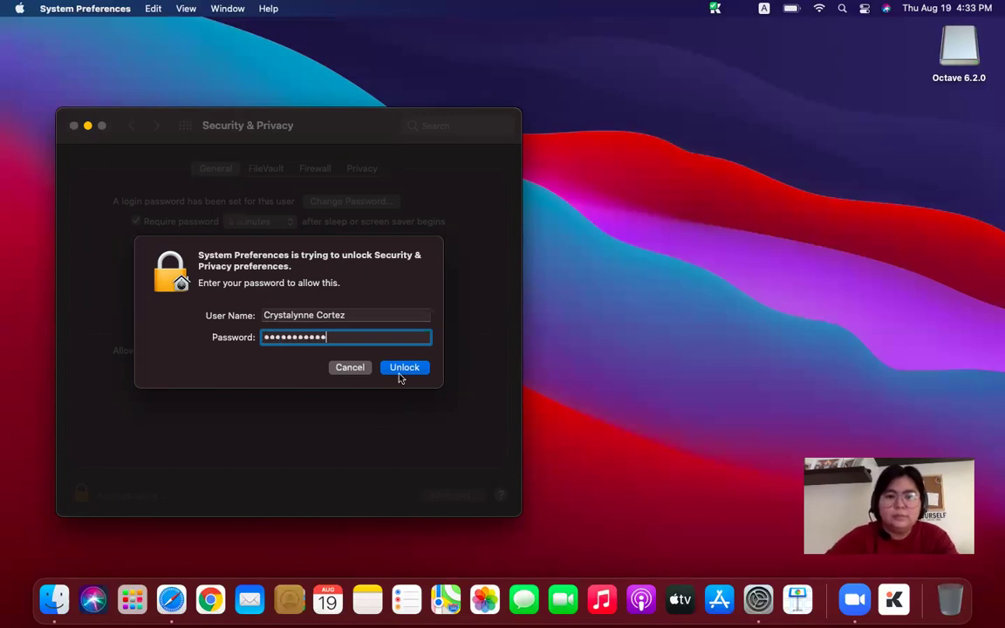
{"action": "left_click", "coordinate": [401, 372]}
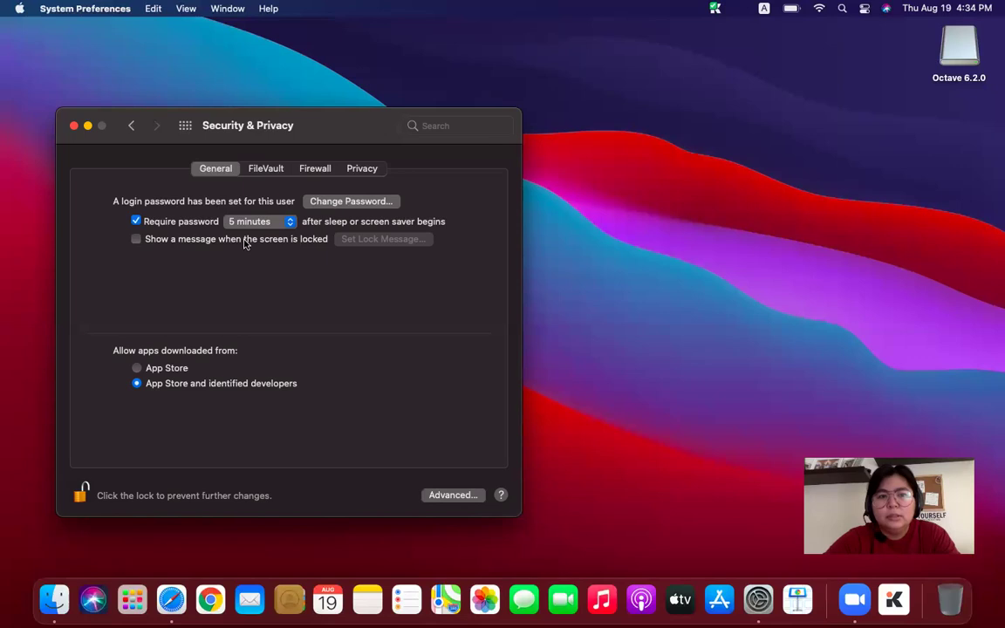
- Close and reopen System Preferences, landing on the Security & Privacy Privacy tab
{"action": "left_click", "coordinate": [75, 127]}
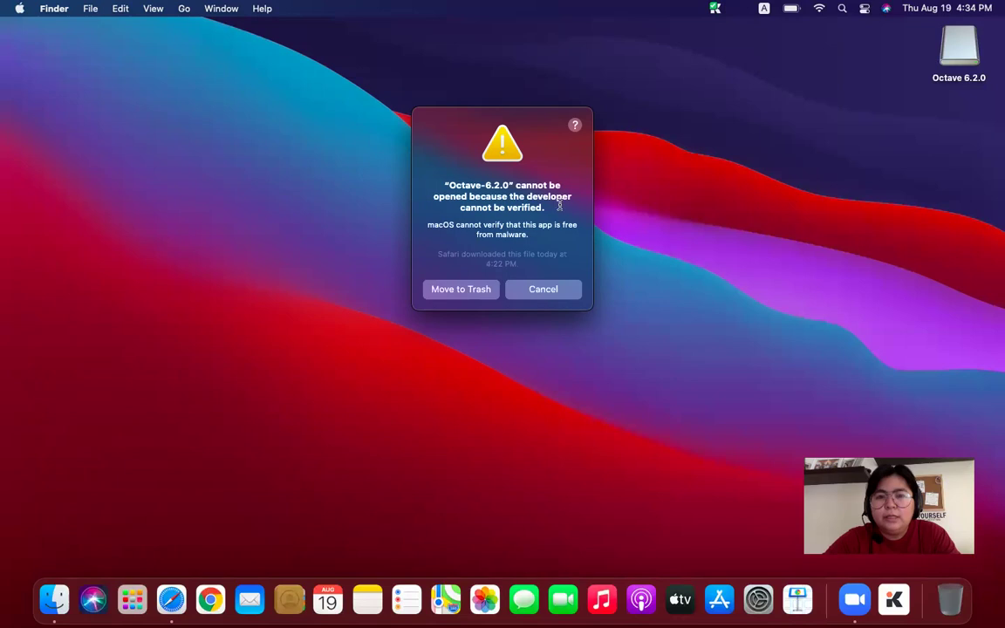
{"action": "left_click", "coordinate": [758, 602]}
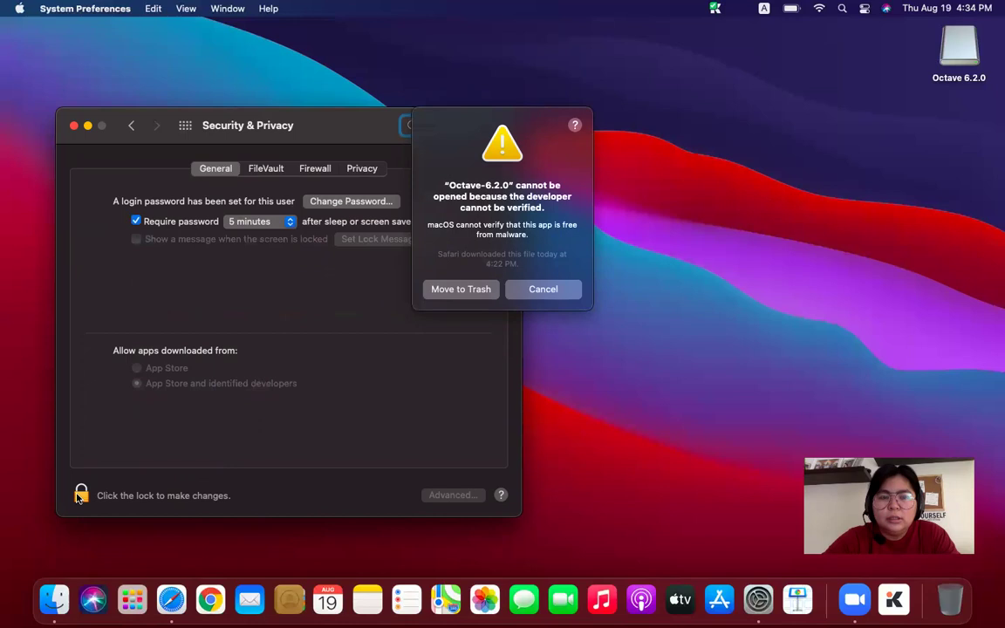
{"action": "left_click", "coordinate": [355, 170]}
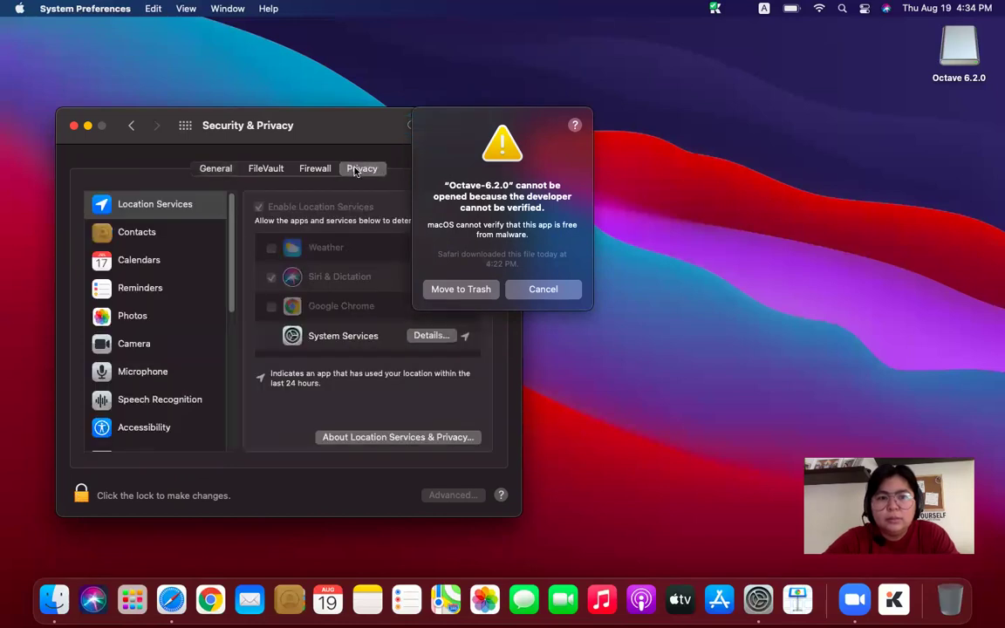
- Return the Privacy sidebar to the top and drag the Octave warning right
{"action": "scroll", "coordinate": [231, 330], "scroll_direction": "down", "scroll_amount": 8}
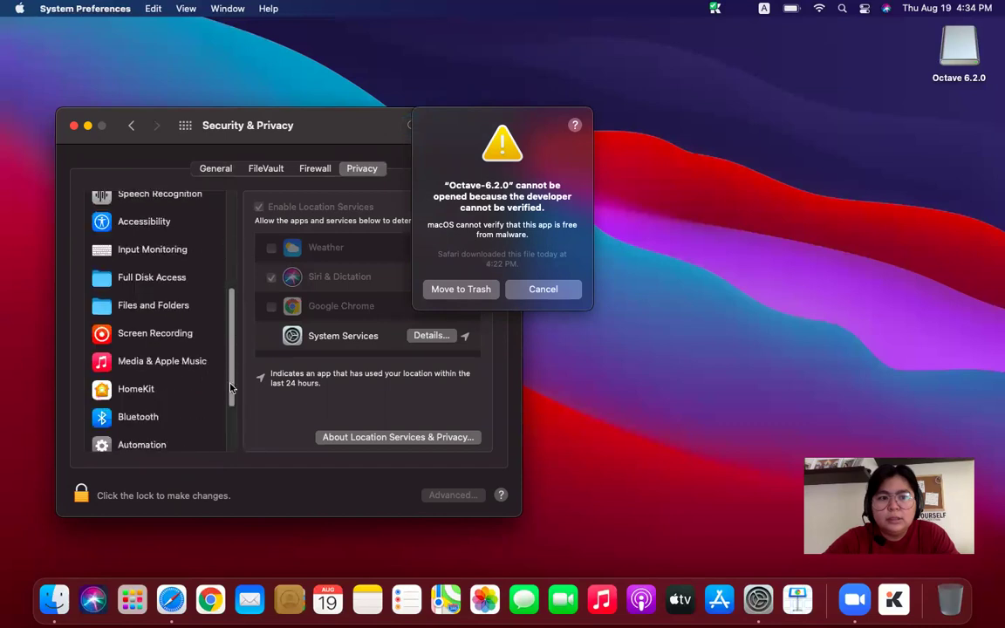
{"action": "left_click_drag", "start_coordinate": [231, 389], "coordinate": [231, 438]}
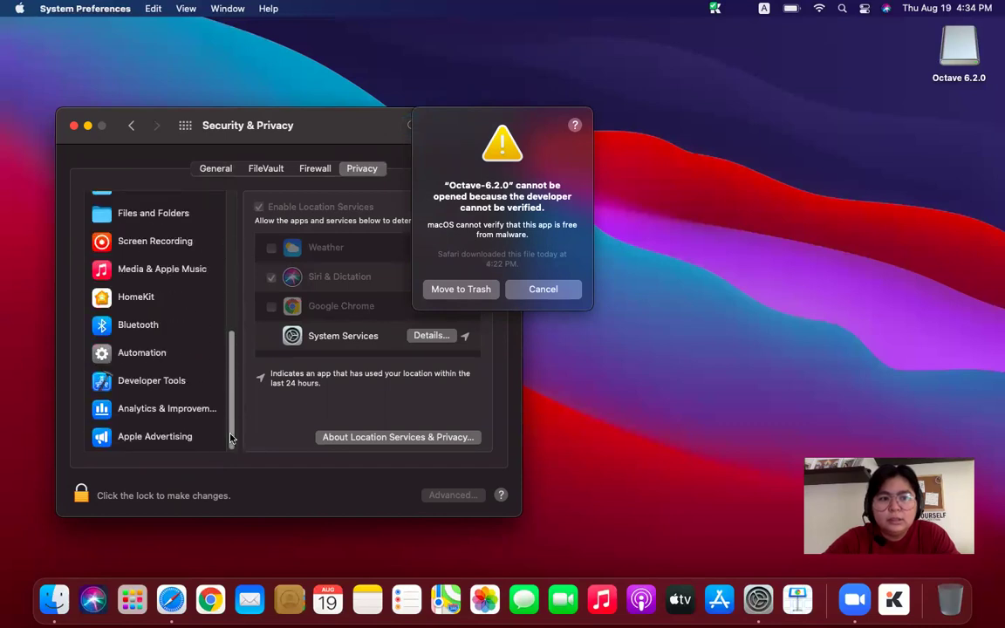
{"action": "scroll", "coordinate": [230, 437], "scroll_direction": "up", "scroll_amount": 15}
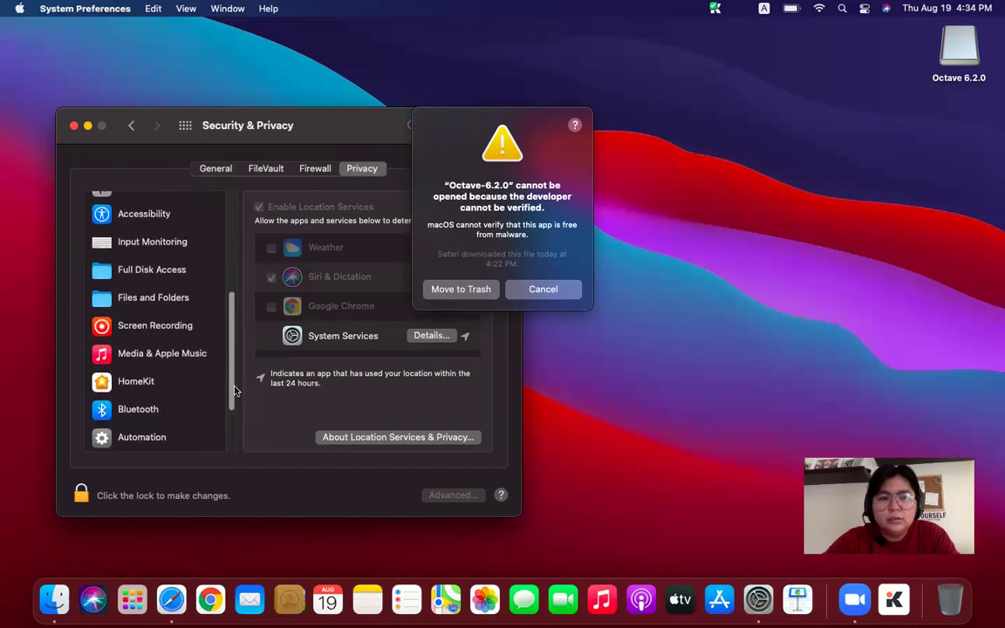
{"action": "left_click_drag", "start_coordinate": [225, 296], "coordinate": [227, 274]}
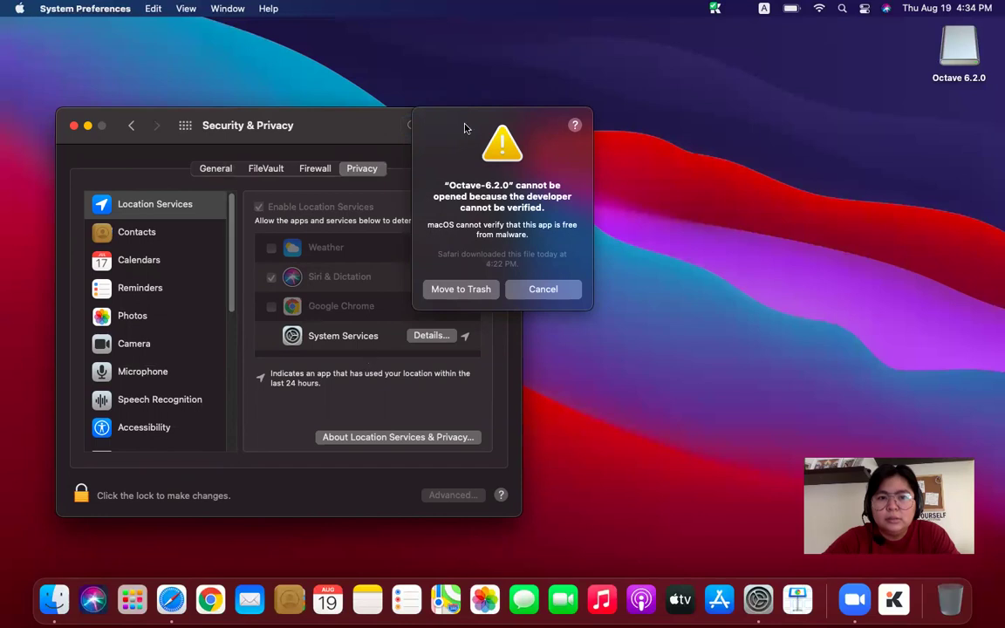
{"action": "left_click_drag", "start_coordinate": [464, 128], "coordinate": [616, 145]}
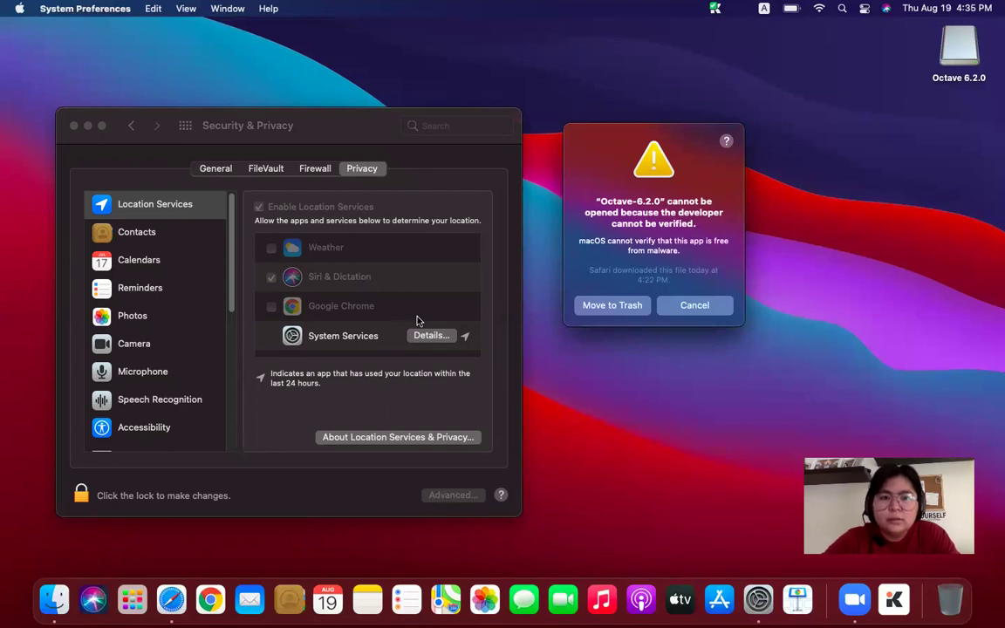
- Unlock the General tab with the password and allow App Store and identified developers
{"action": "left_click", "coordinate": [217, 171]}
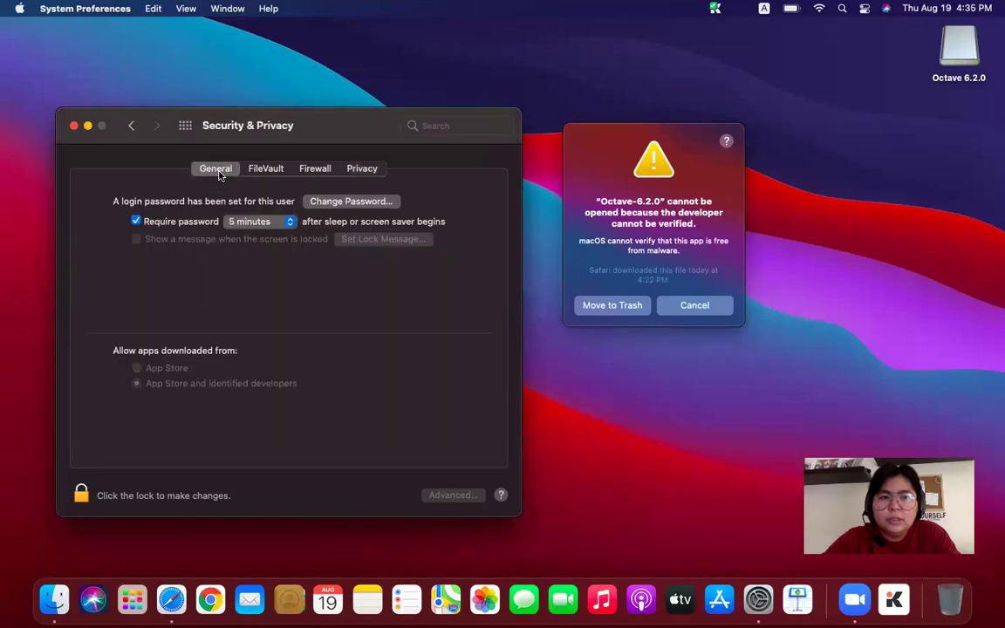
{"action": "left_click", "coordinate": [81, 493]}
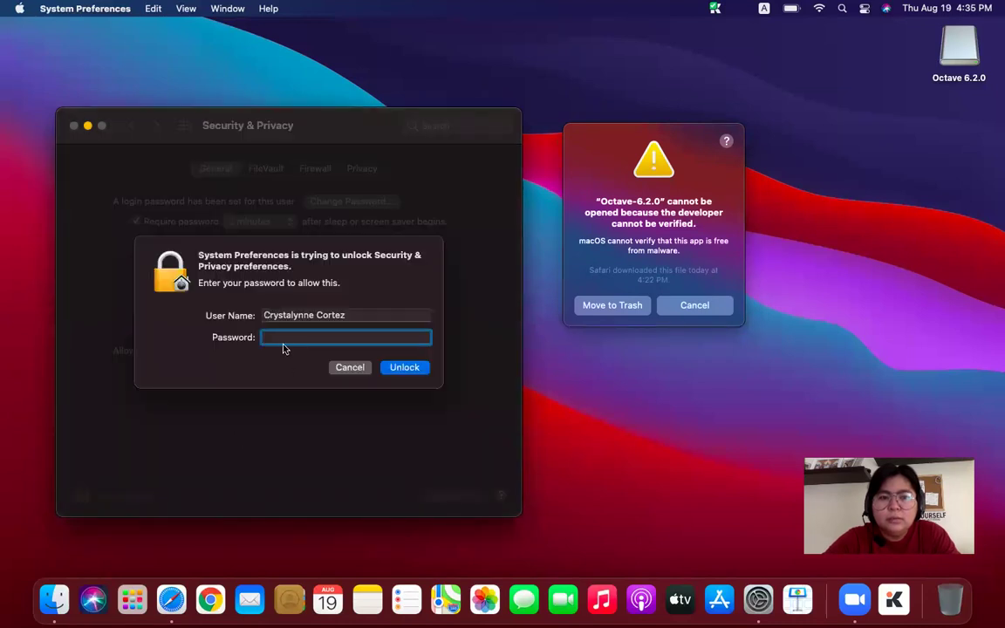
{"action": "type", "text": "********"}
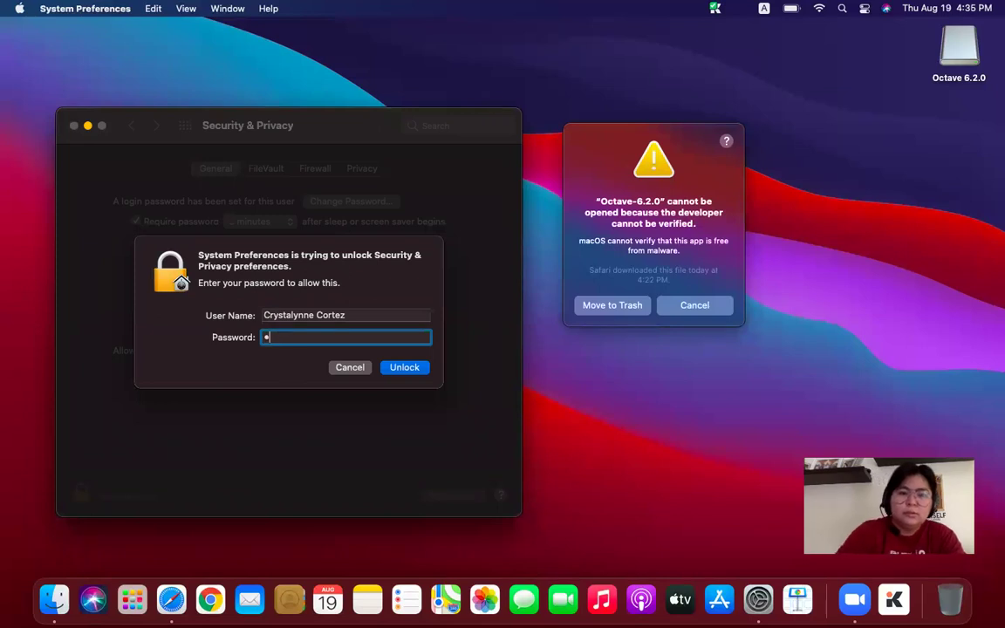
{"action": "type", "text": "***"}
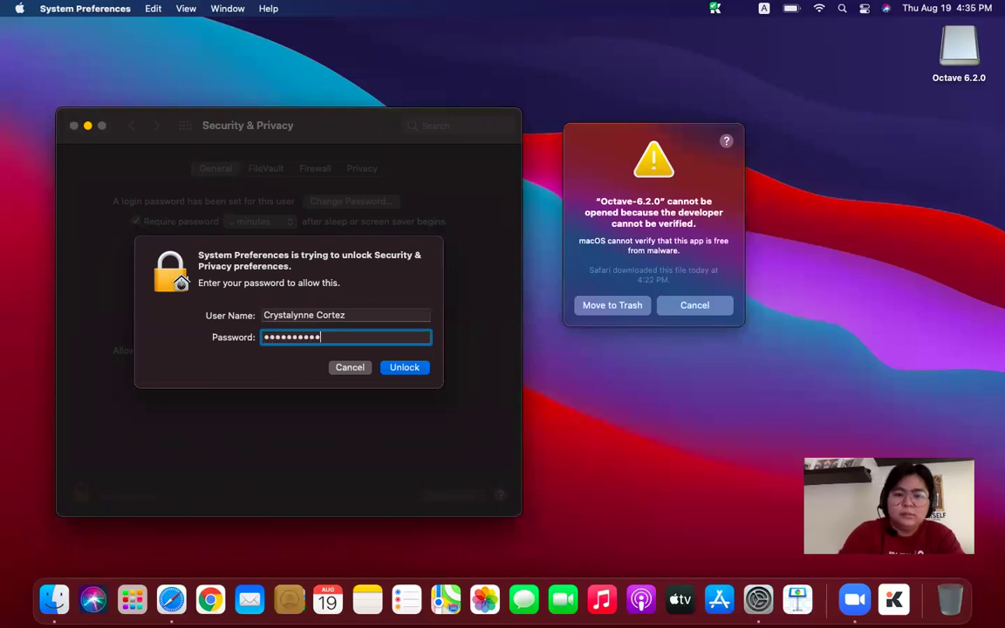
{"action": "left_click", "coordinate": [400, 366]}
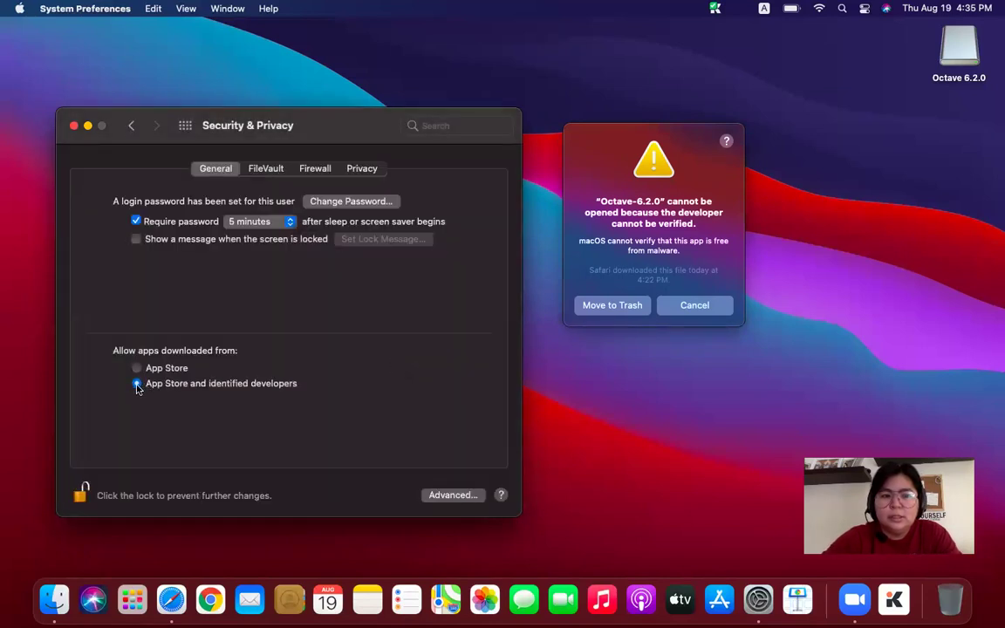
{"action": "left_click", "coordinate": [136, 367]}
{"action": "left_click", "coordinate": [137, 384]}
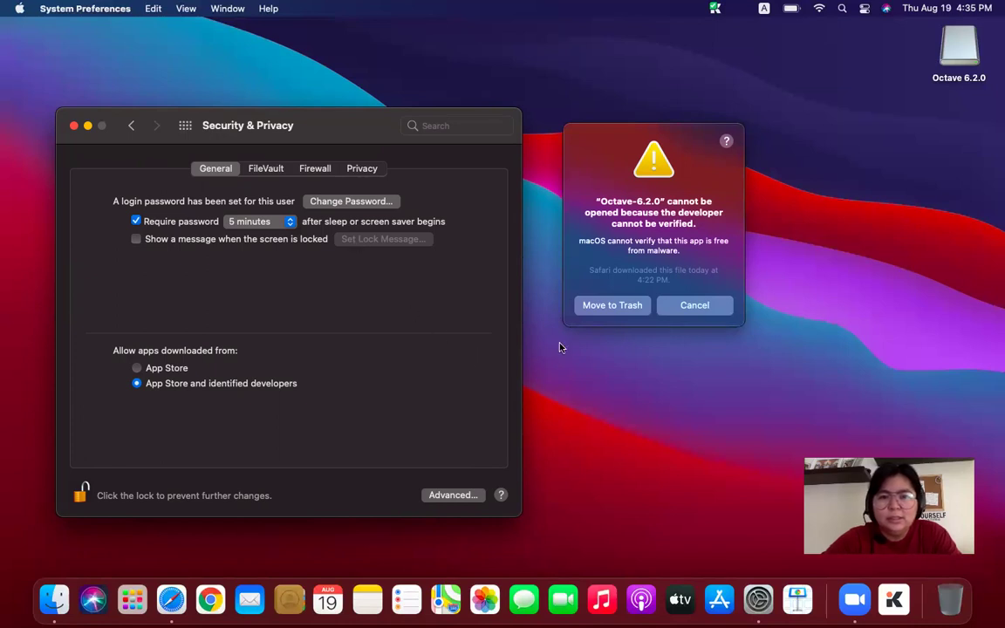
- Dismiss the warning, click Open Anyway for Octave-6.2.0, and confirm Open
{"action": "left_click", "coordinate": [700, 307]}
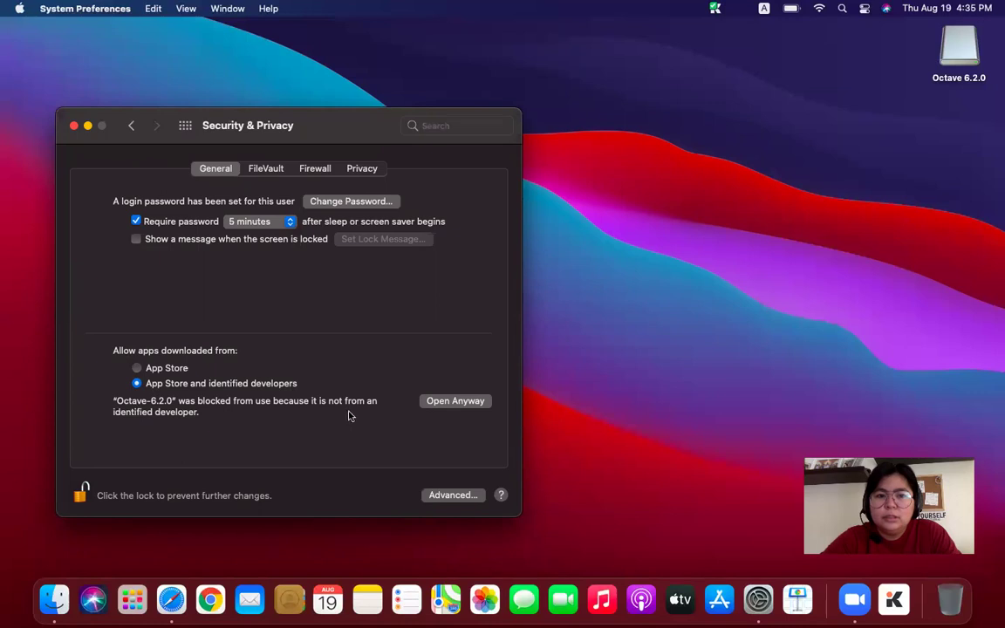
{"action": "left_click", "coordinate": [452, 403]}
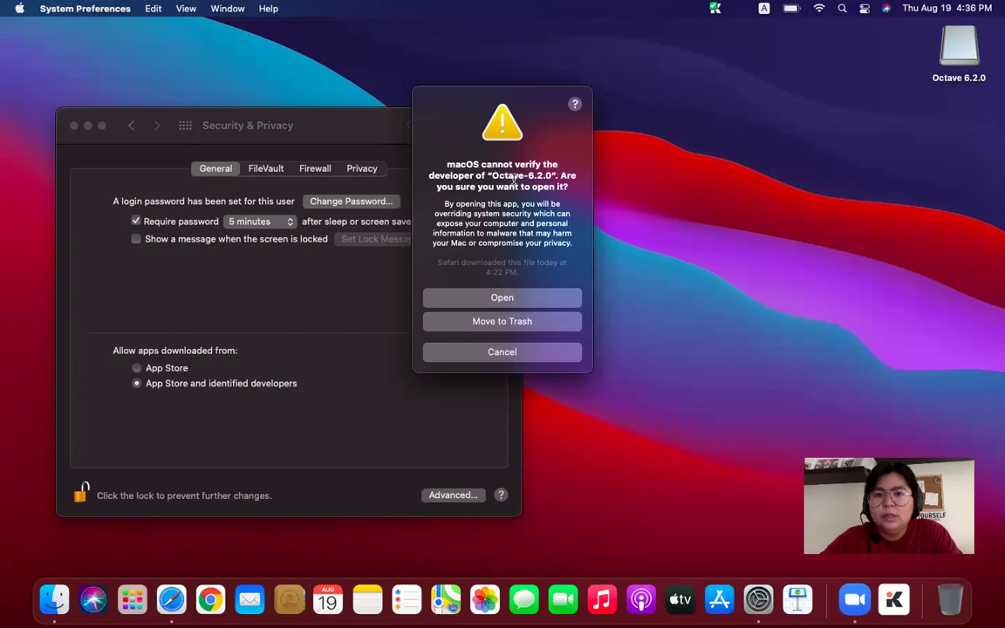
{"action": "left_click", "coordinate": [513, 302]}
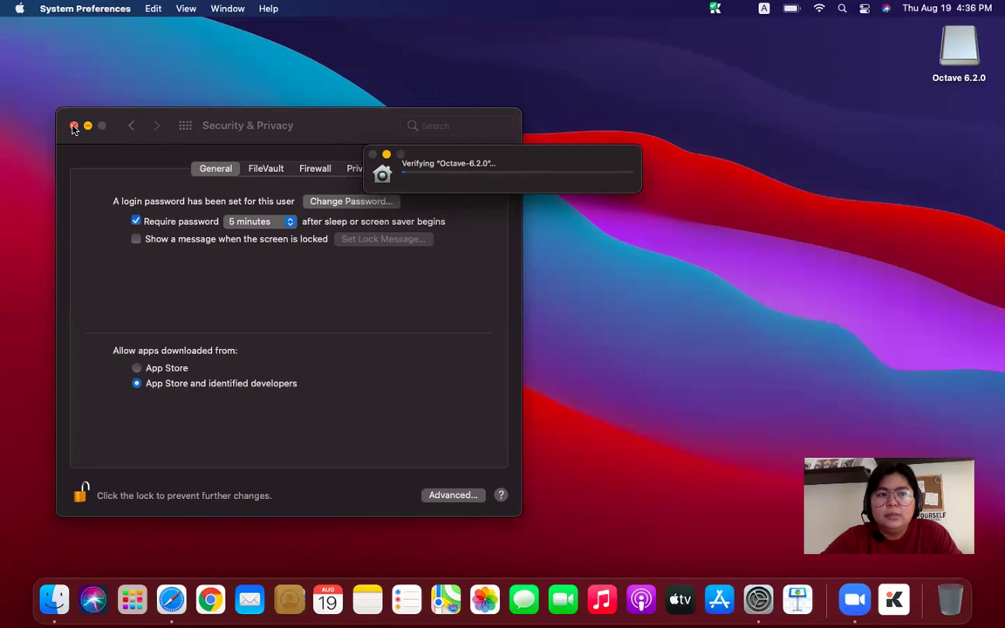
- Close System Preferences and evaluate 2+3 in Octave's Command Window, giving ans = 5
{"action": "left_click", "coordinate": [74, 127]}
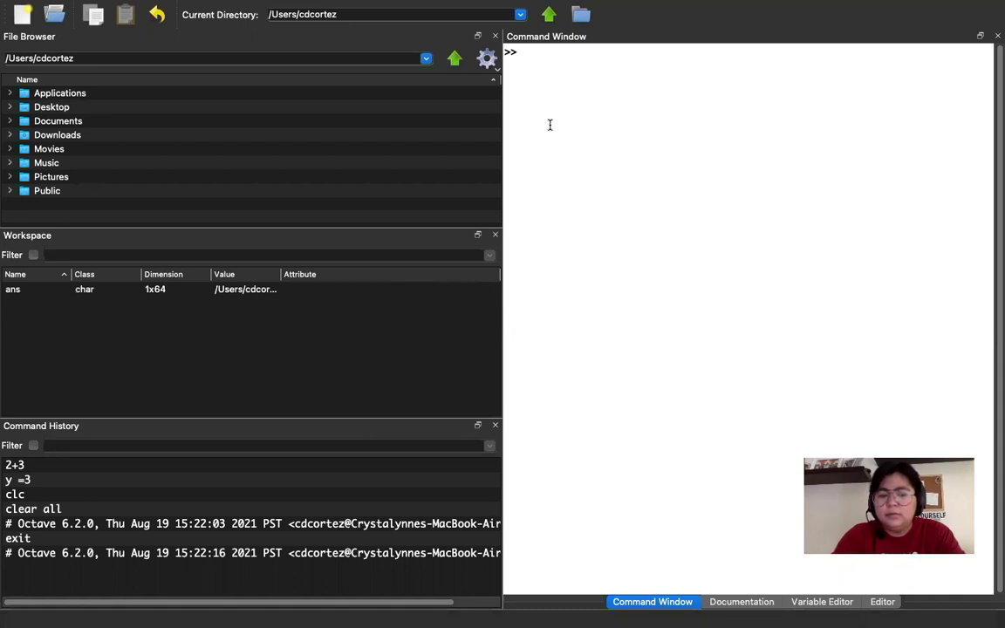
{"action": "type", "text": "2+3"}
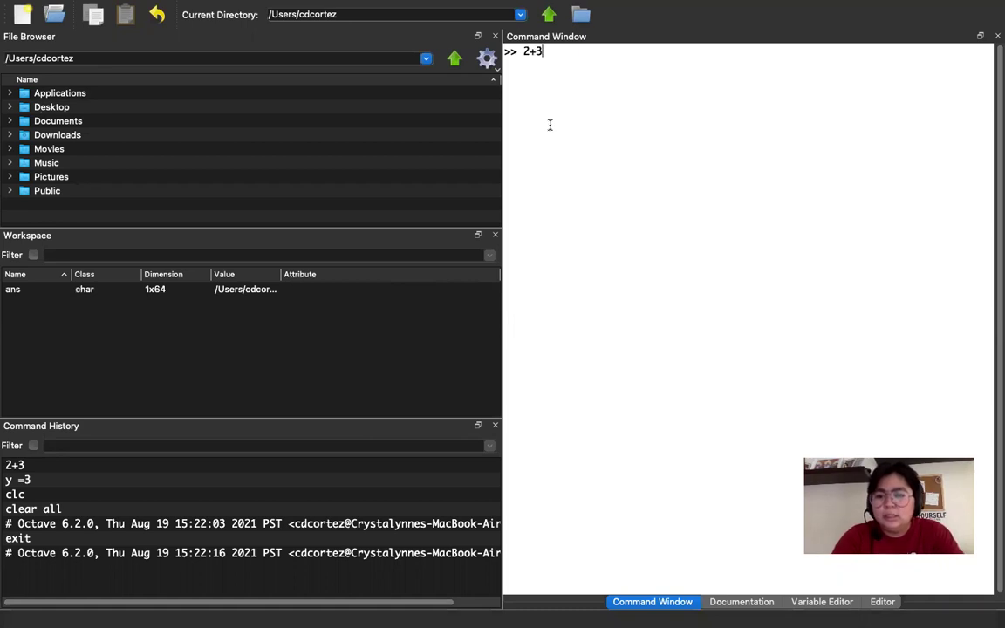
{"action": "key", "text": "Return"}
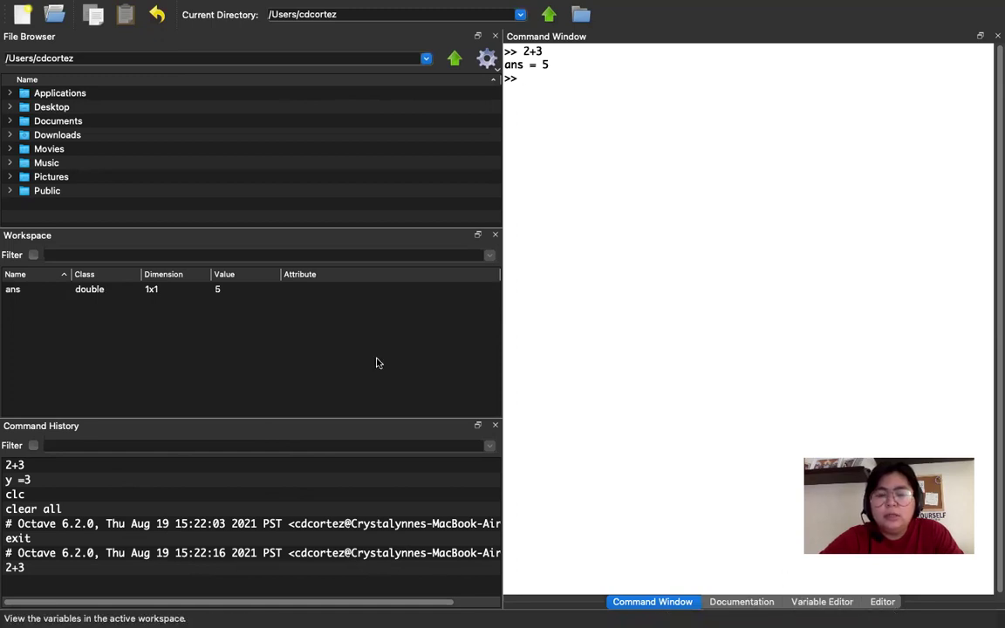
- Exit Octave's full-screen mode and return focus to the Command Window
{"action": "mouse_move", "coordinate": [56, 7]}
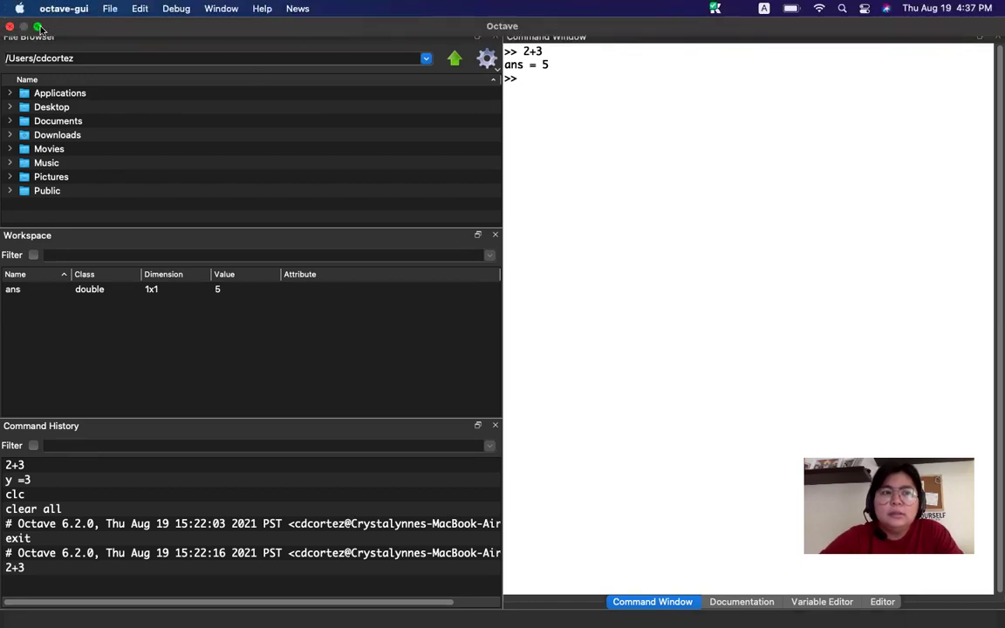
{"action": "left_click", "coordinate": [38, 27]}
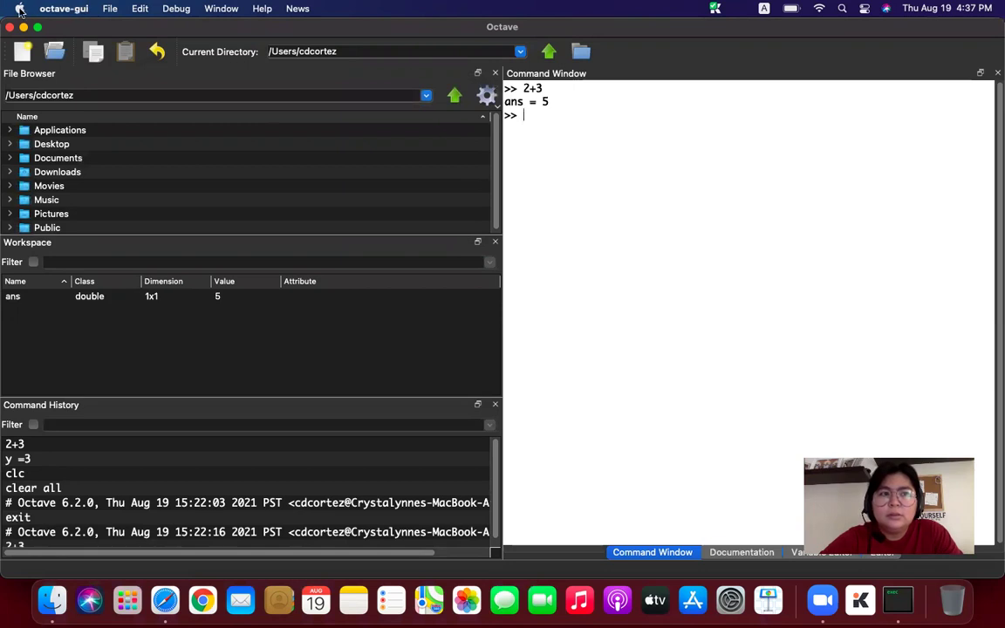
{"action": "double_click", "coordinate": [644, 251]}
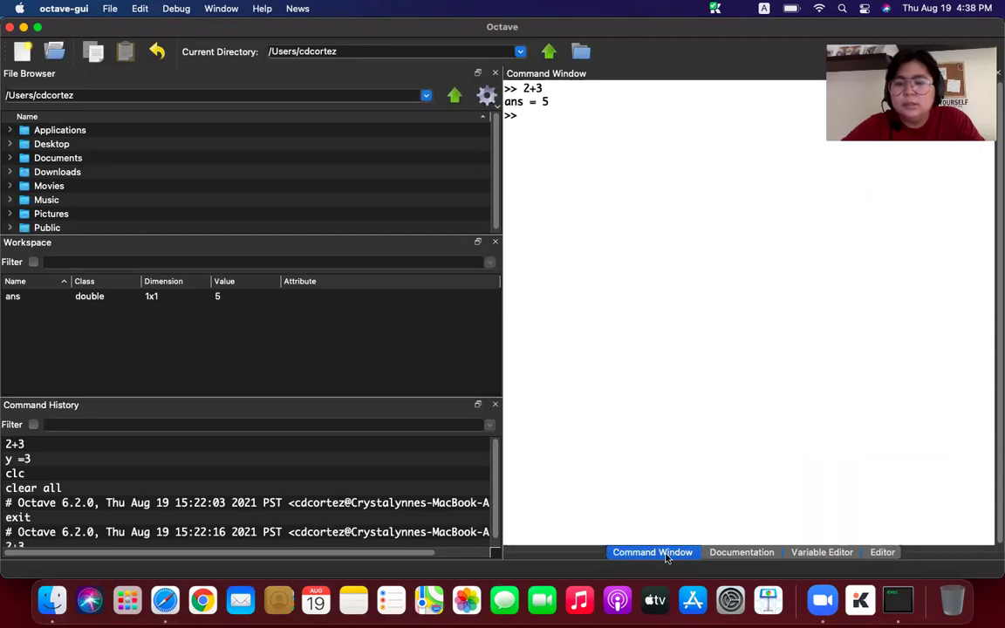
{"action": "left_click", "coordinate": [733, 556]}
{"action": "left_click", "coordinate": [813, 554]}
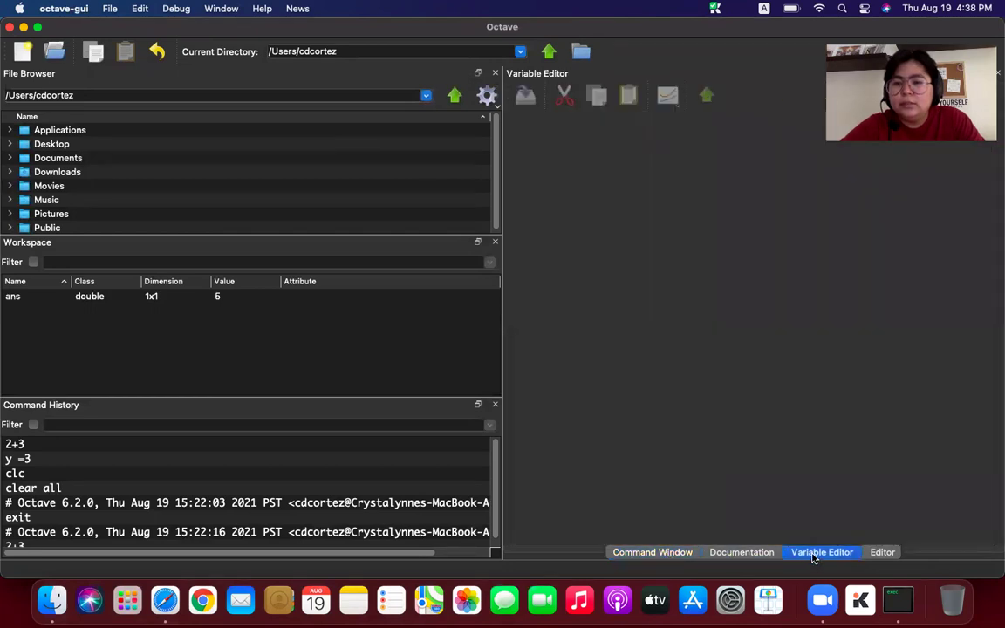
{"action": "left_click", "coordinate": [881, 553]}
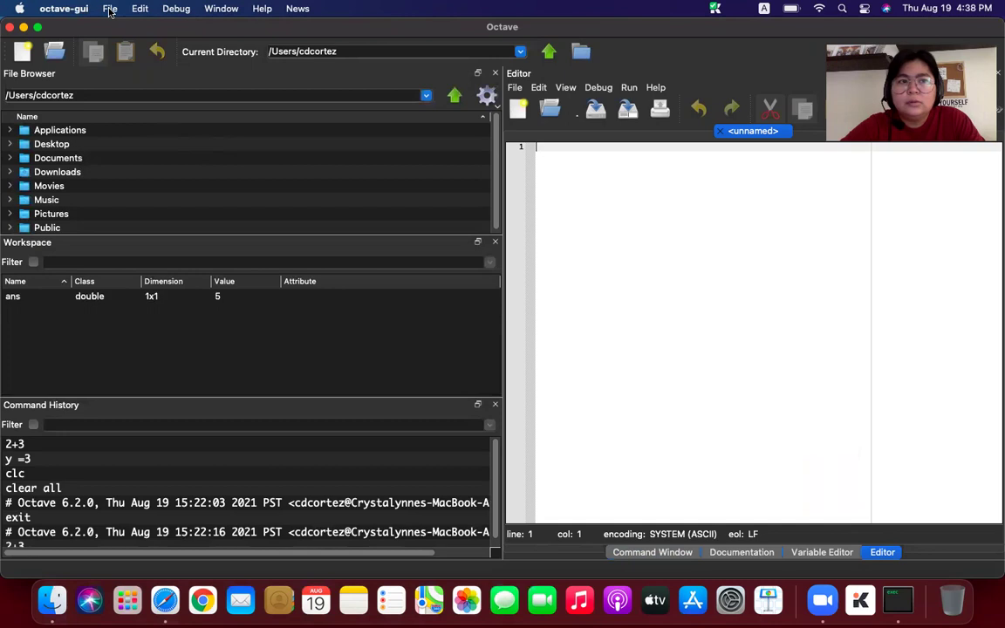
{"action": "right_click", "coordinate": [538, 303]}
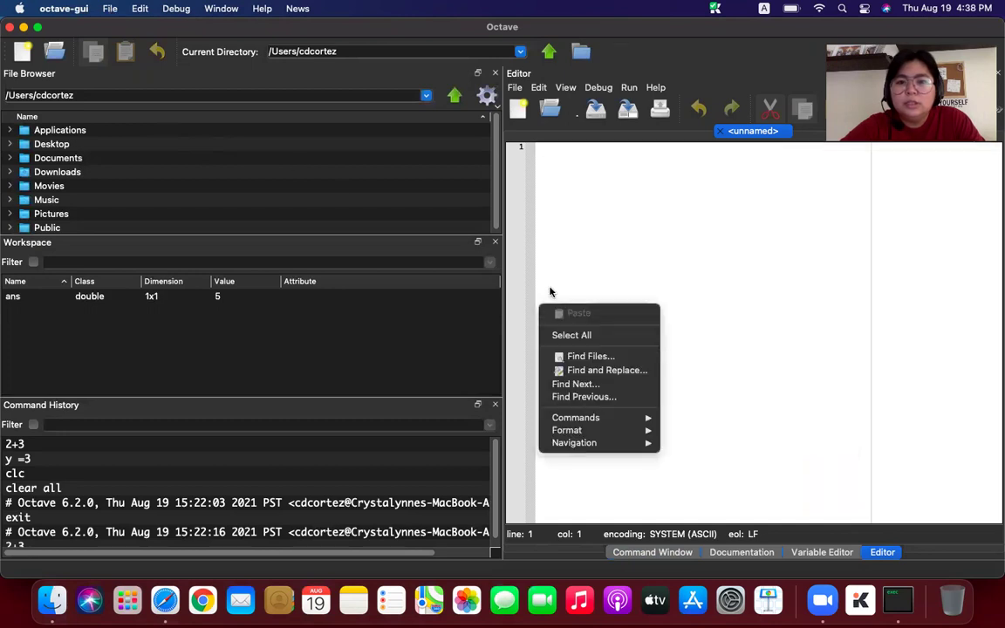
{"action": "left_click", "coordinate": [578, 281]}
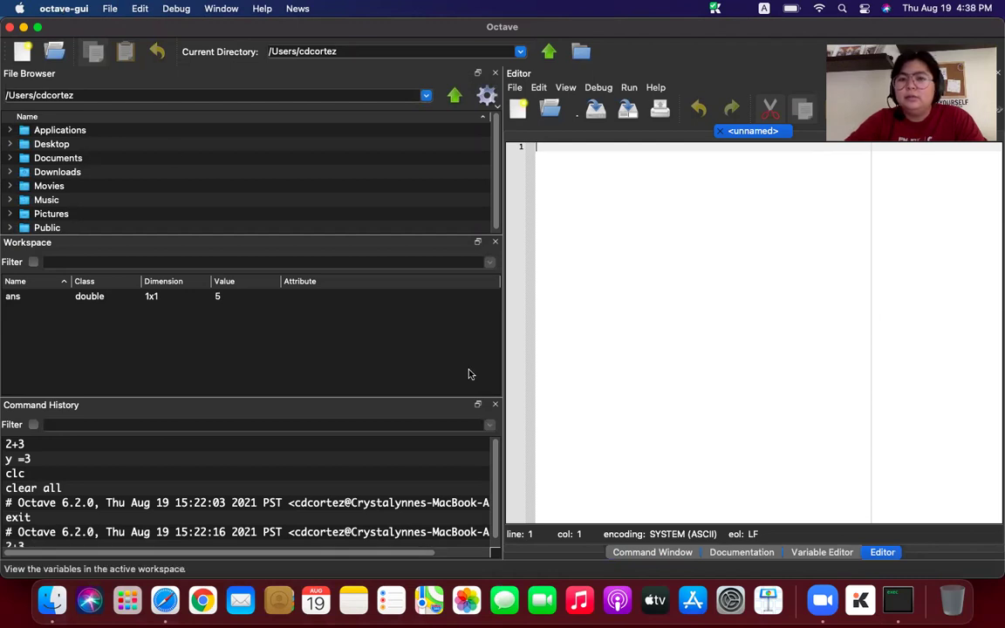
{"action": "left_click", "coordinate": [632, 552]}
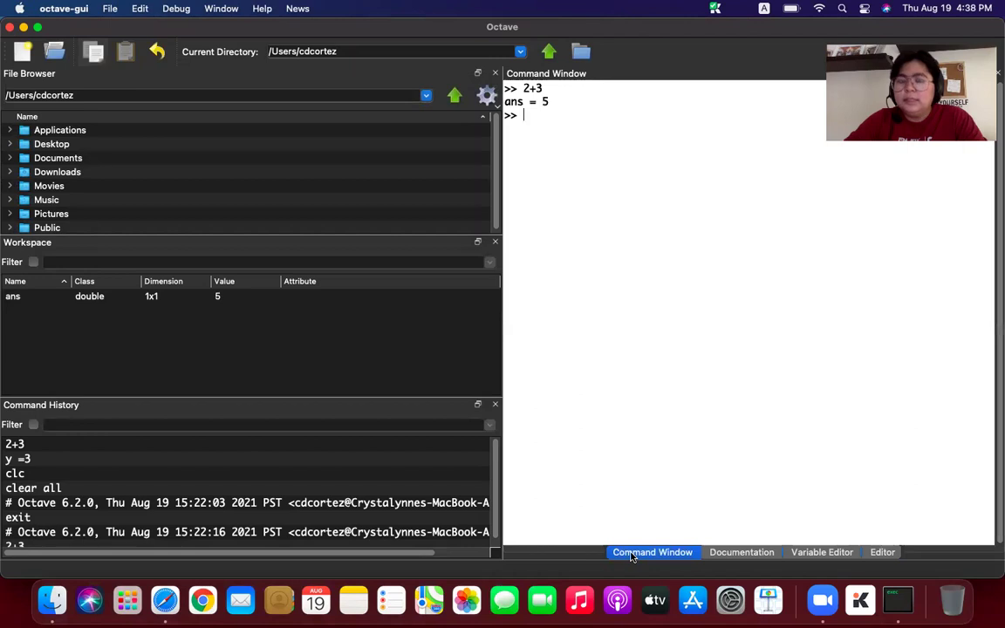